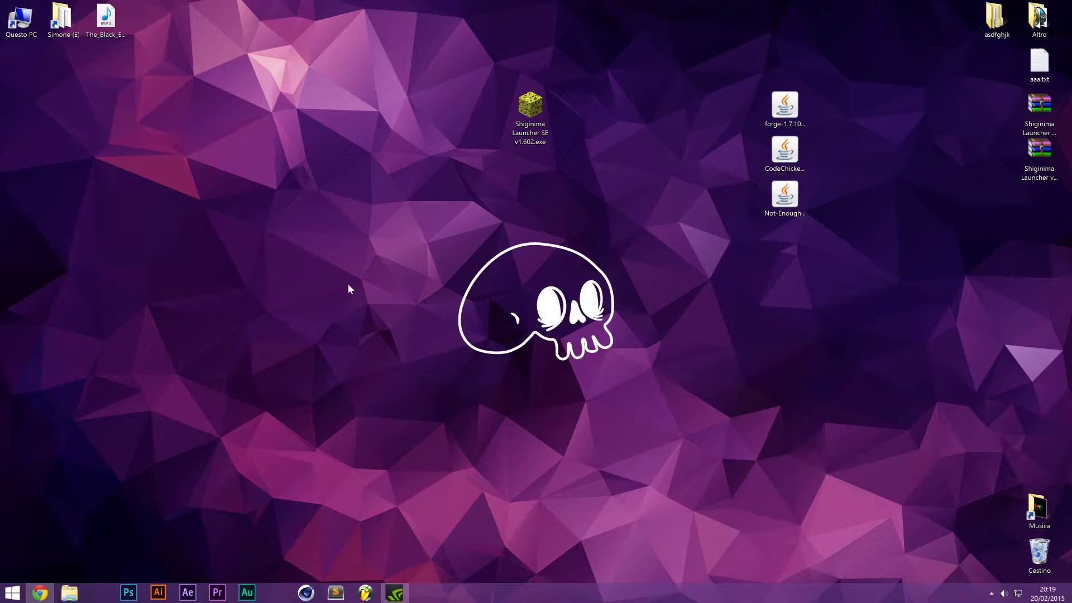
{"action": "left_click_drag", "start_coordinate": [484, 162], "coordinate": [543, 60]}
{"action": "left_click", "coordinate": [530, 109]}
{"action": "left_click_drag", "start_coordinate": [524, 173], "coordinate": [500, 166]}
{"action": "left_click", "coordinate": [339, 294]}
- Open a File Explorer window and go to the %appdata% folder
{"action": "left_click", "coordinate": [69, 593]}
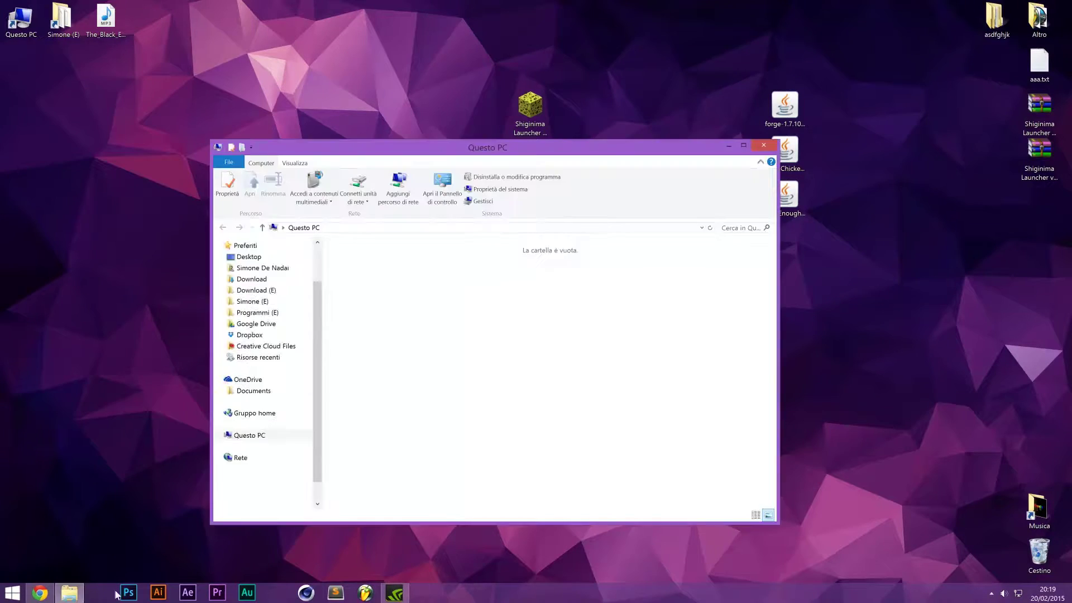
{"action": "left_click", "coordinate": [385, 229]}
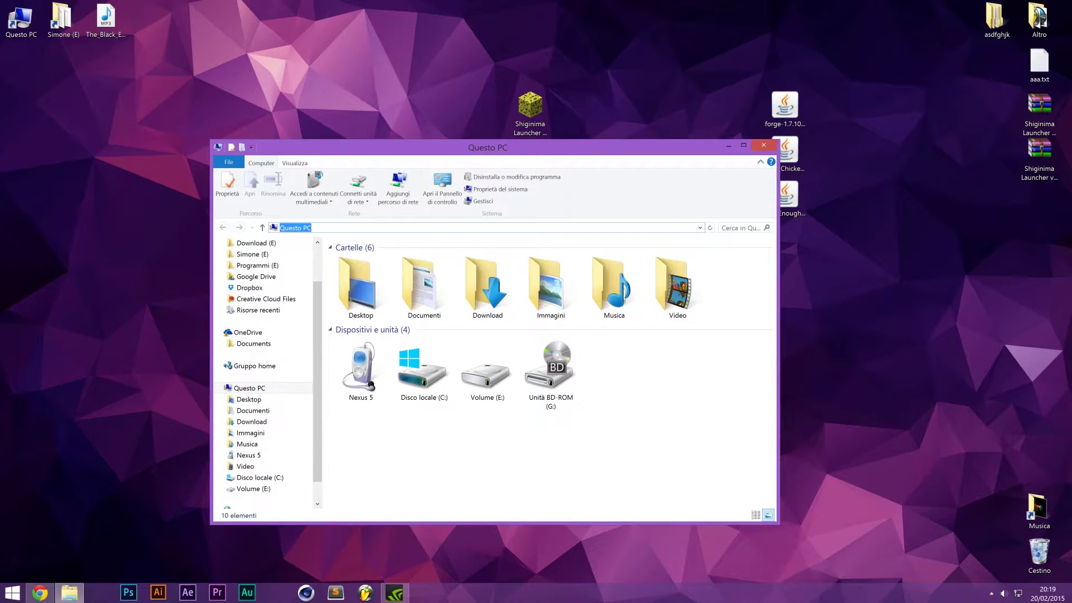
{"action": "type", "text": "%%"}
{"action": "type", "text": "appdata%"}
{"action": "key", "text": "Return"}
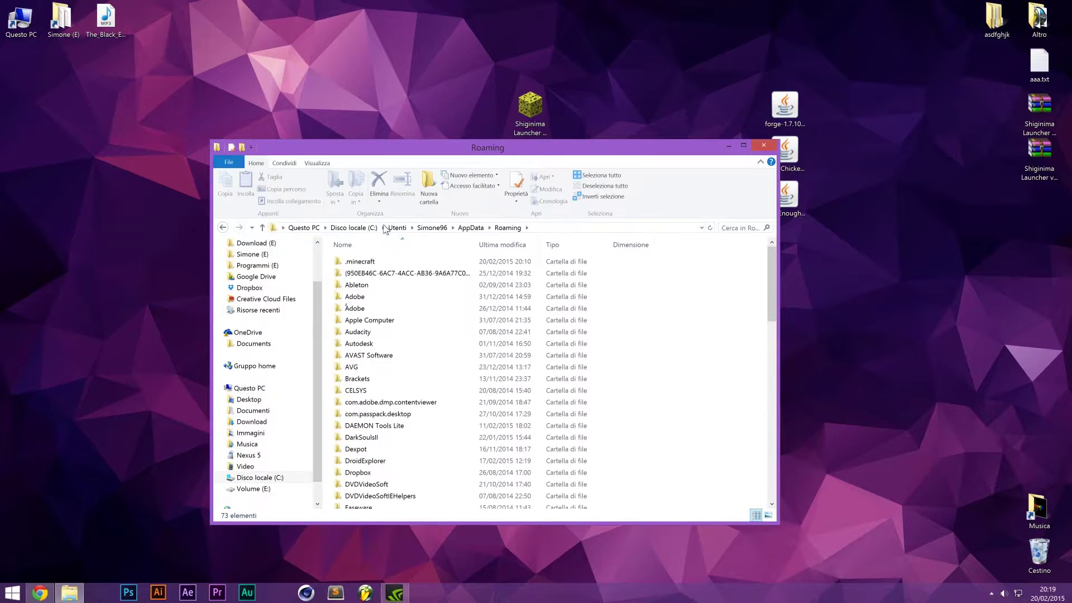
- Delete the .minecraft folder from Roaming and close the File Explorer window
{"action": "left_click", "coordinate": [385, 263]}
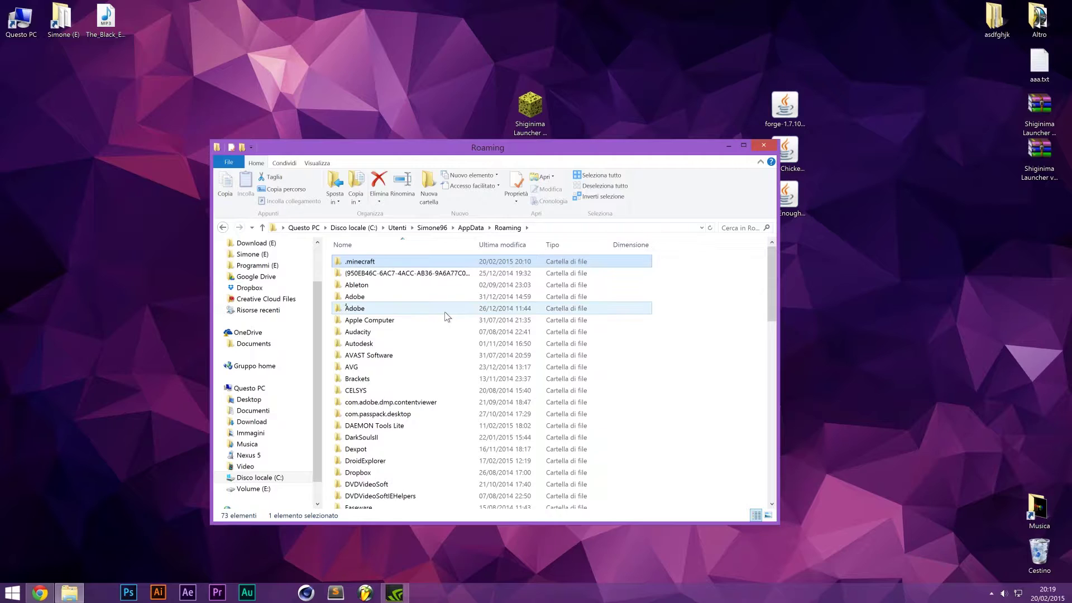
{"action": "key", "text": "Delete"}
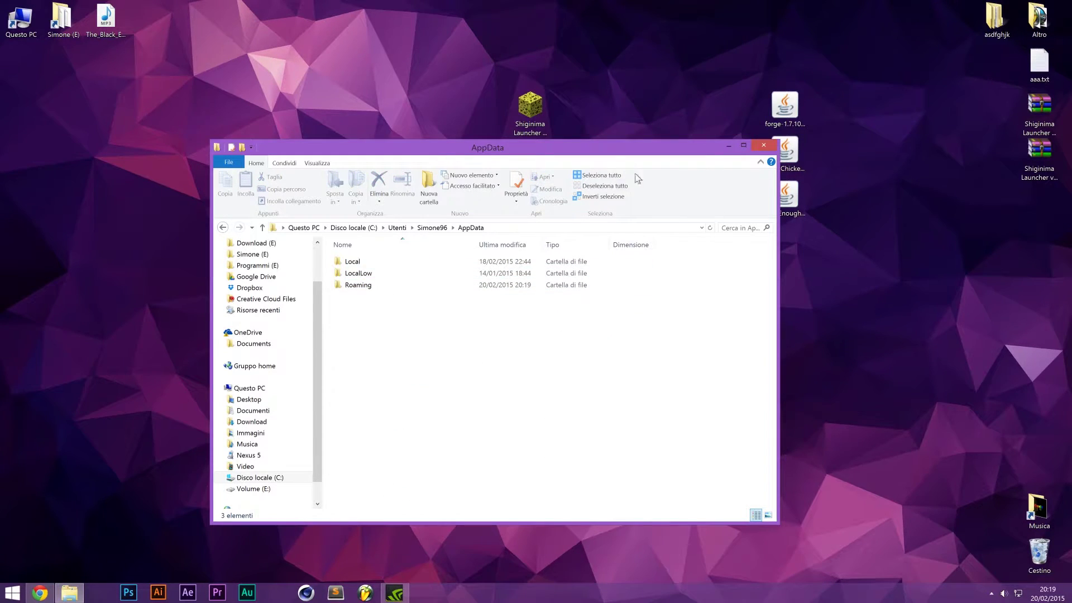
{"action": "double_click", "coordinate": [386, 261]}
{"action": "key", "text": "BackSpace"}
{"action": "double_click", "coordinate": [385, 285]}
{"action": "left_click", "coordinate": [763, 146]}
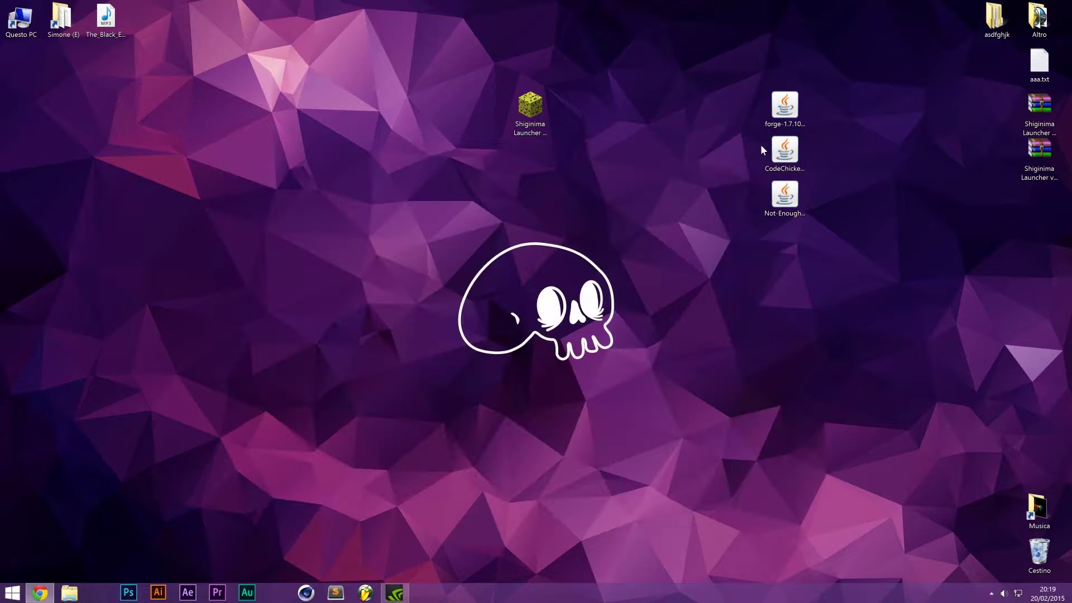
- Move the Shiginima Launcher SE v1.602.exe icon one slot lower on the desktop
{"action": "left_click_drag", "start_coordinate": [530, 108], "coordinate": [527, 162]}
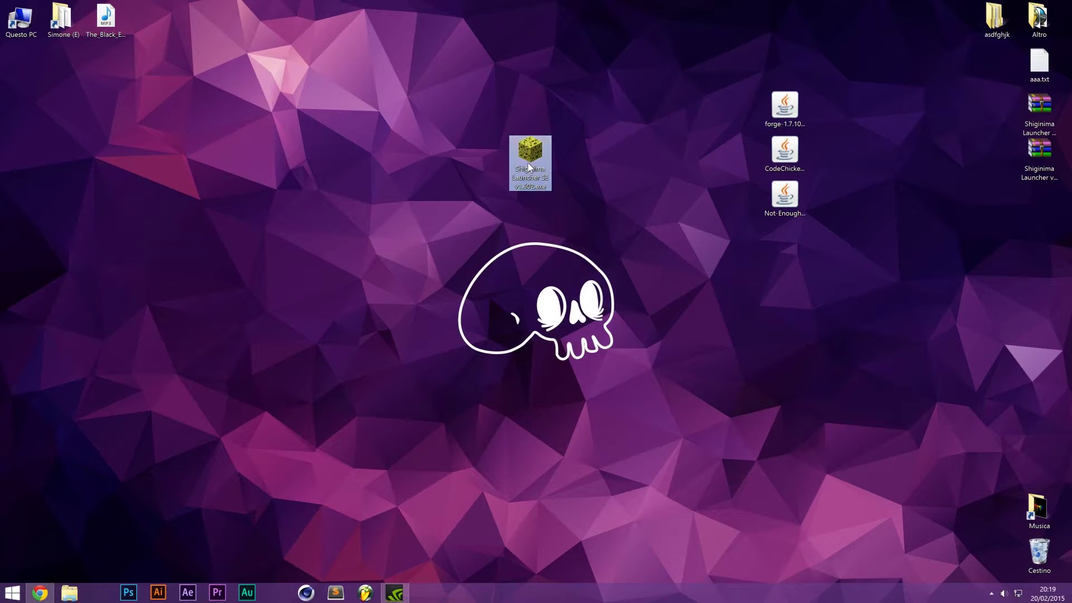
{"action": "left_click_drag", "start_coordinate": [967, 200], "coordinate": [1061, 92]}
{"action": "left_click_drag", "start_coordinate": [992, 172], "coordinate": [1060, 93]}
{"action": "left_click", "coordinate": [984, 180]}
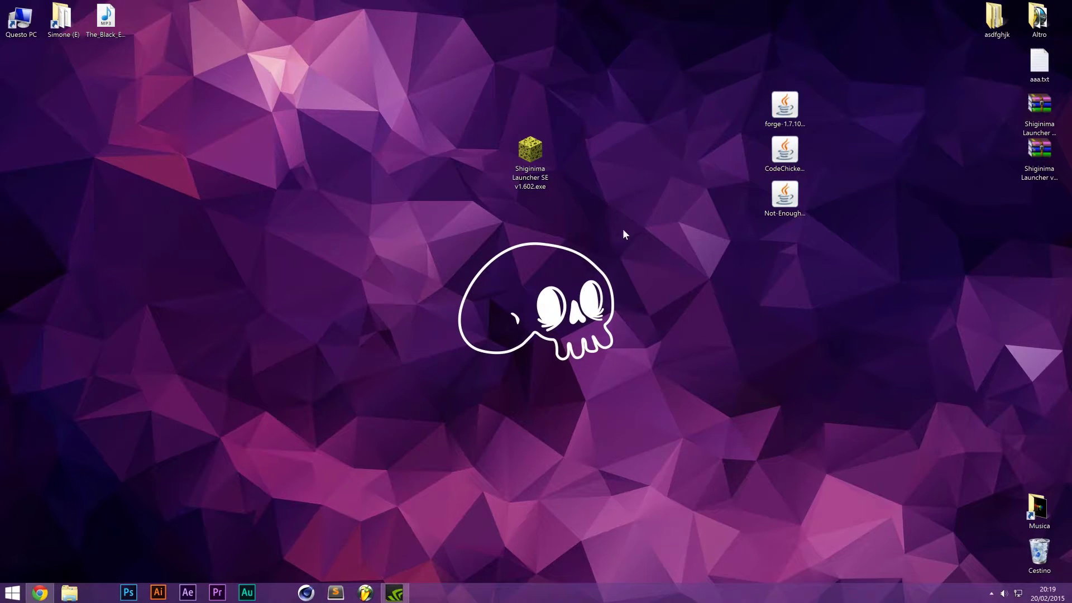
- Move the forge-1.7.10, CodeChickenCore-1.7.10 and Not-Enough-Items-1.7.10 files closer to the launcher icon, stacked in one column
{"action": "left_click_drag", "start_coordinate": [652, 231], "coordinate": [831, 72]}
{"action": "left_click_drag", "start_coordinate": [784, 106], "coordinate": [695, 151]}
{"action": "left_click", "coordinate": [634, 269]}
{"action": "left_click_drag", "start_coordinate": [782, 252], "coordinate": [698, 208]}
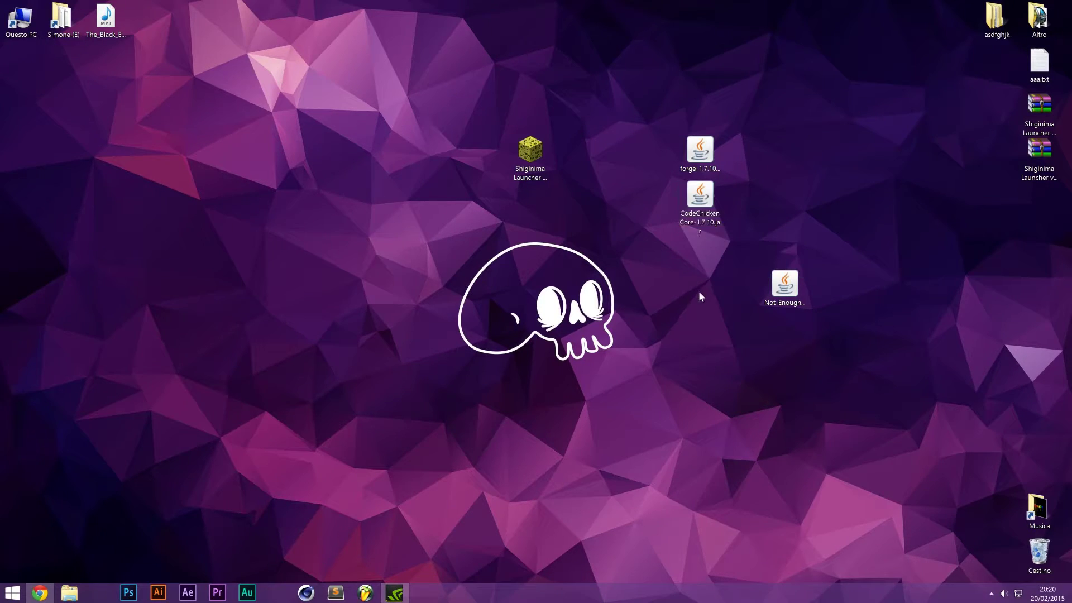
{"action": "left_click_drag", "start_coordinate": [776, 290], "coordinate": [699, 240]}
{"action": "left_click", "coordinate": [643, 218]}
{"action": "left_click_drag", "start_coordinate": [600, 222], "coordinate": [710, 303]}
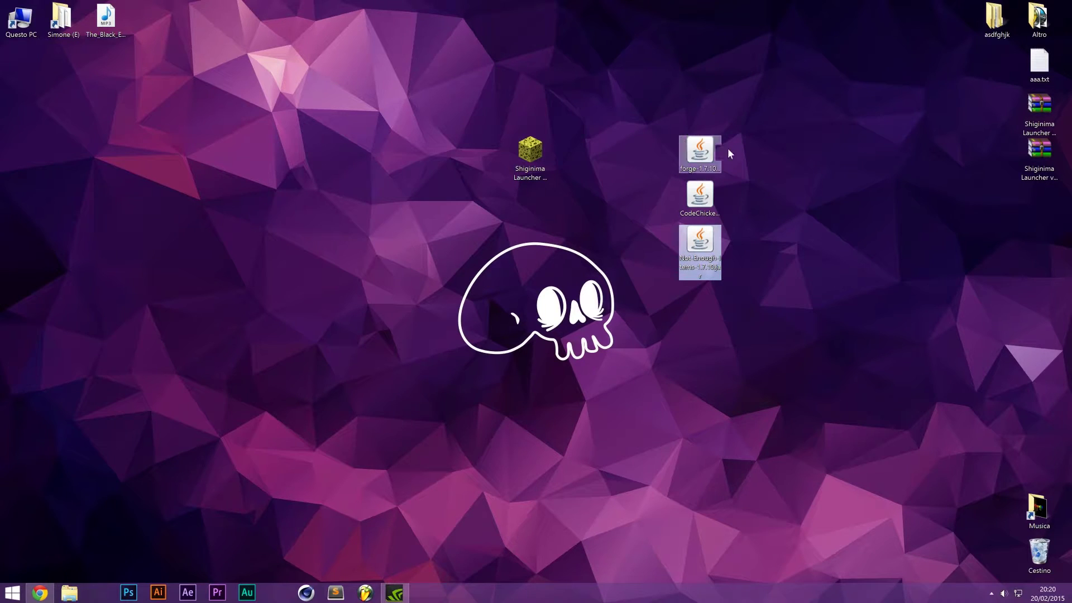
{"action": "left_click", "coordinate": [664, 224]}
{"action": "left_click", "coordinate": [709, 199]}
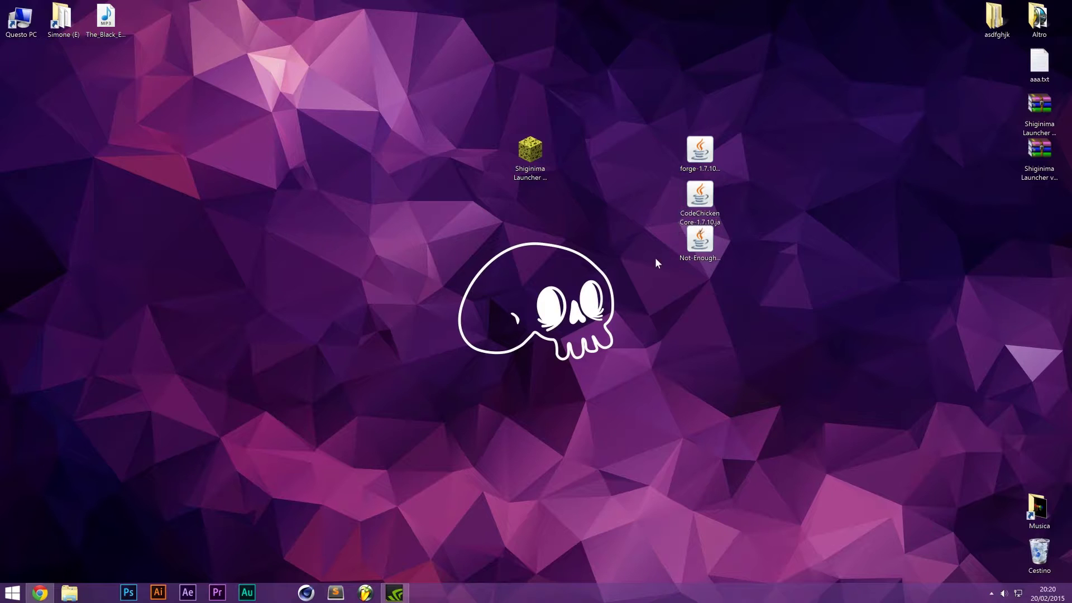
{"action": "left_click", "coordinate": [694, 256]}
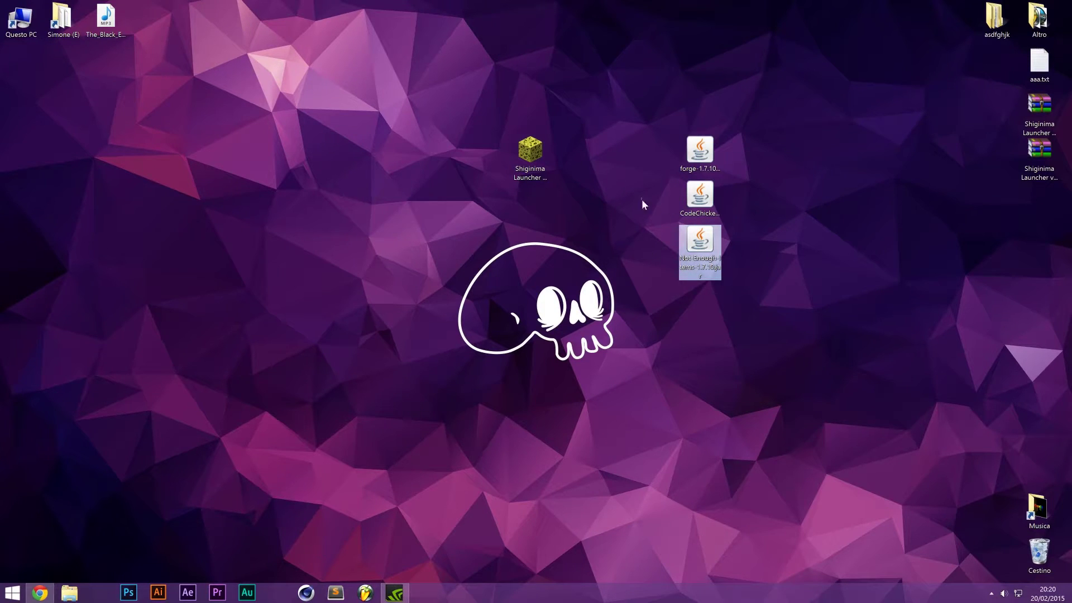
{"action": "left_click", "coordinate": [664, 291]}
- Switch to Chrome, look through the Minecraft Forge downloads page and highlight the 1.7.10-Recommended entry
{"action": "left_click", "coordinate": [40, 593]}
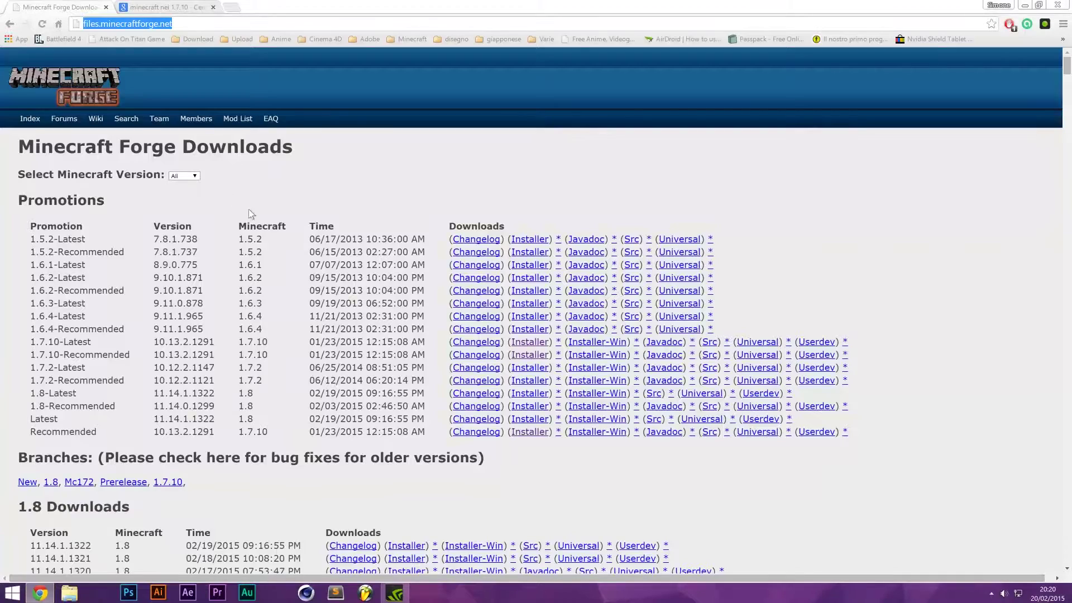
{"action": "scroll", "coordinate": [329, 263], "scroll_direction": "down", "scroll_amount": 5}
{"action": "scroll", "coordinate": [339, 262], "scroll_direction": "up", "scroll_amount": 5}
{"action": "scroll", "coordinate": [536, 335], "scroll_direction": "down", "scroll_amount": 10}
{"action": "key", "text": "Home"}
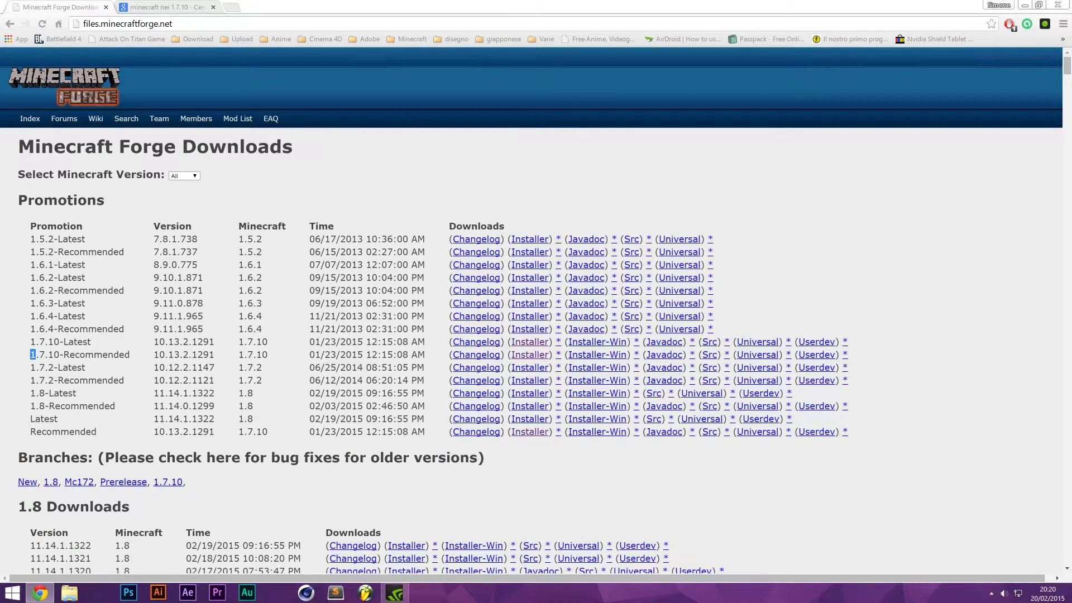
{"action": "triple_click", "coordinate": [30, 354]}
{"action": "left_click_drag", "start_coordinate": [31, 354], "coordinate": [130, 355]}
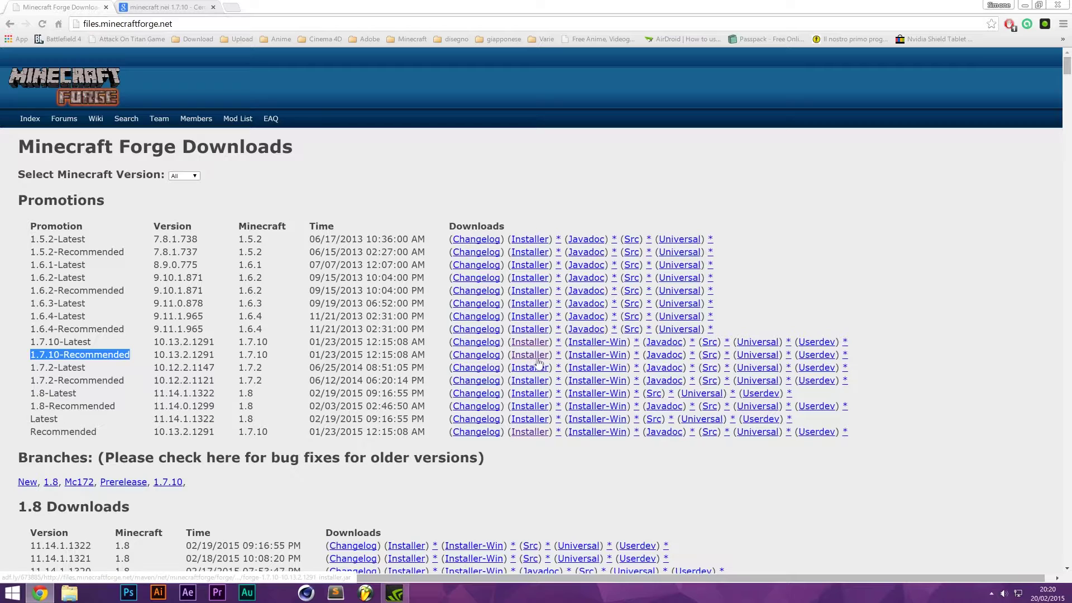
- View the 9minecraft Not Enough Items Mod 1.8/1.7.10 page from the Google results, then minimise the browser
{"action": "left_click", "coordinate": [193, 7]}
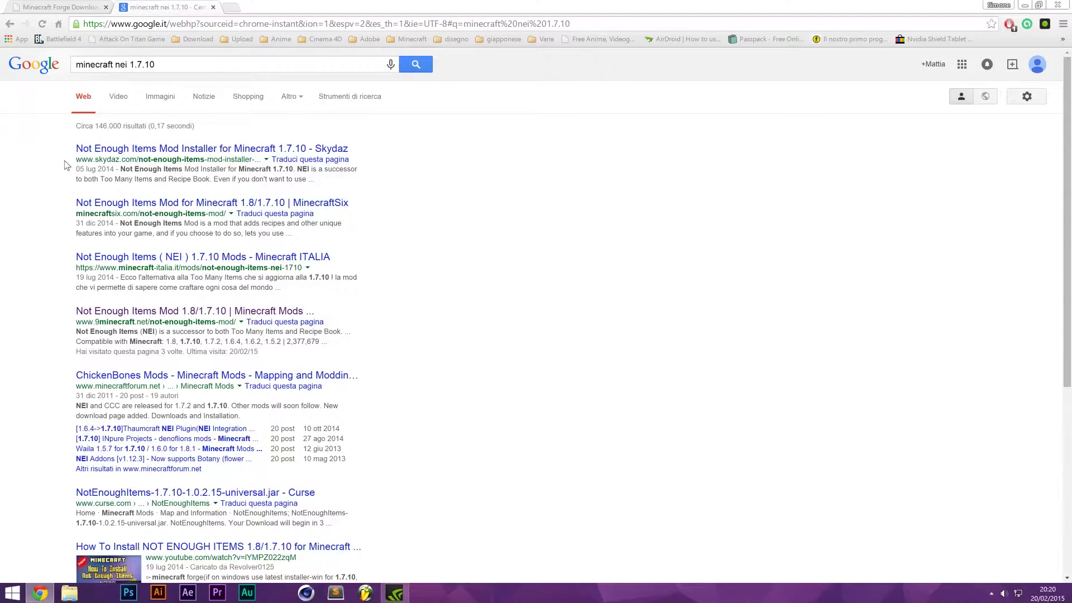
{"action": "left_click", "coordinate": [140, 311]}
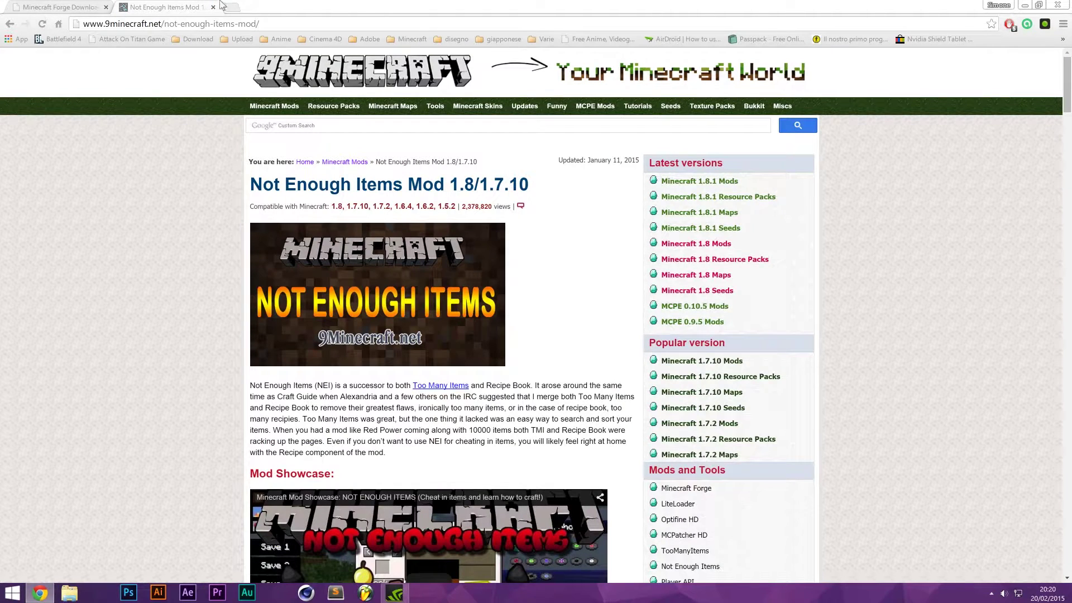
{"action": "left_click", "coordinate": [1025, 5]}
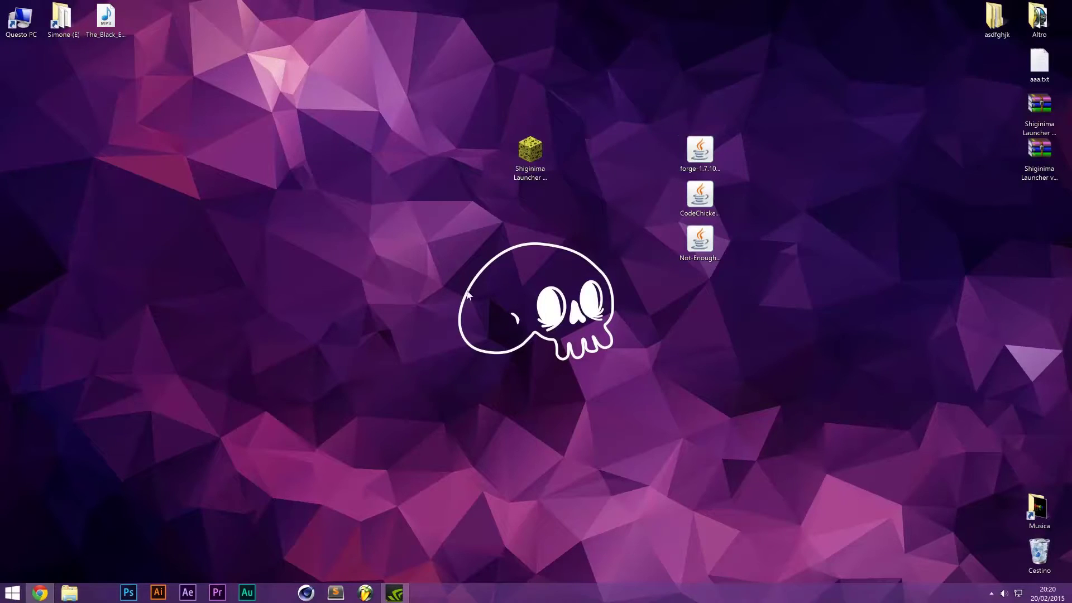
- Run Shiginima Launcher SE v1.602.exe despite the security warning, then enlarge its window and move it towards the desktop's centre
{"action": "double_click", "coordinate": [539, 155]}
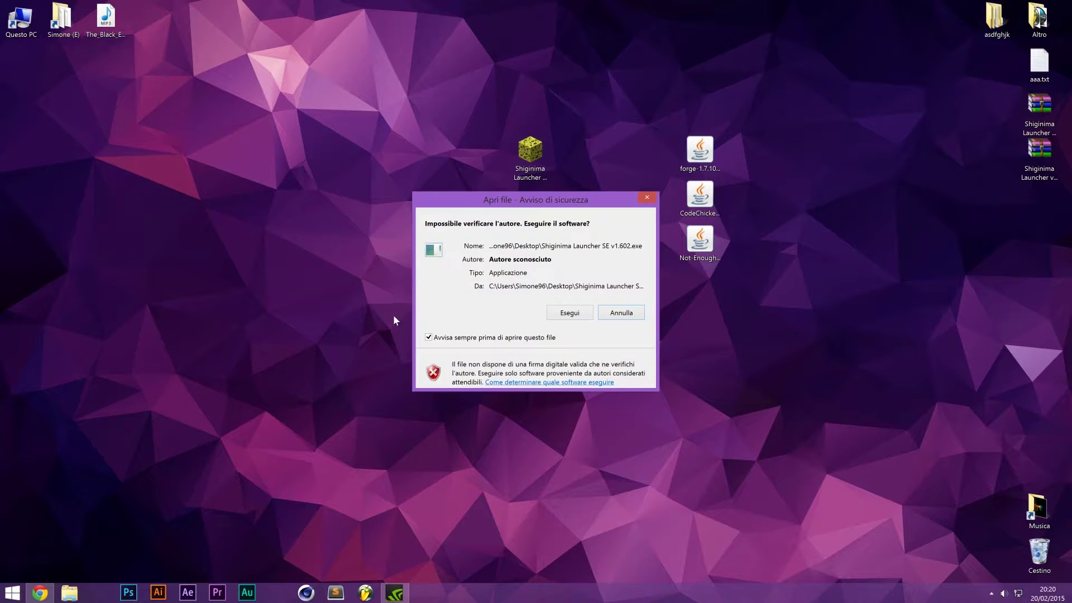
{"action": "key", "text": "Return"}
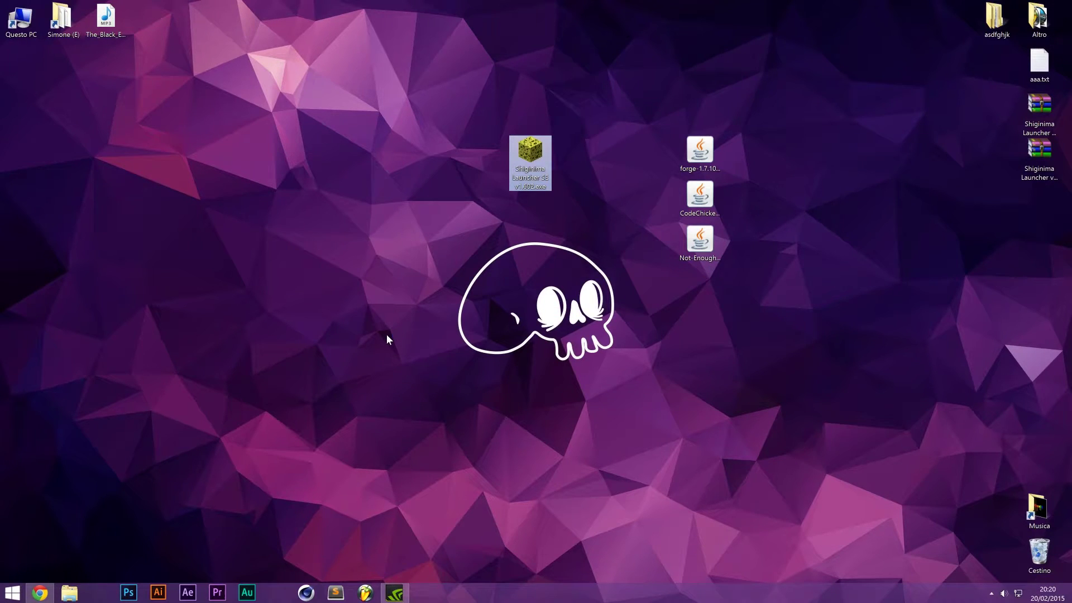
{"action": "left_click_drag", "start_coordinate": [165, 12], "coordinate": [355, 108]}
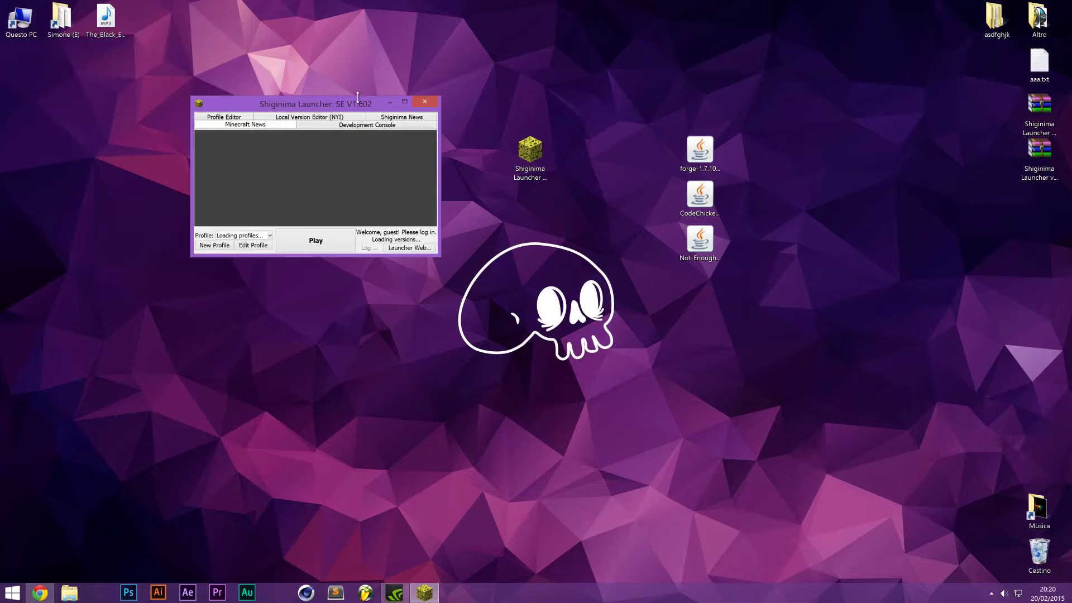
{"action": "left_click_drag", "start_coordinate": [439, 254], "coordinate": [760, 413]}
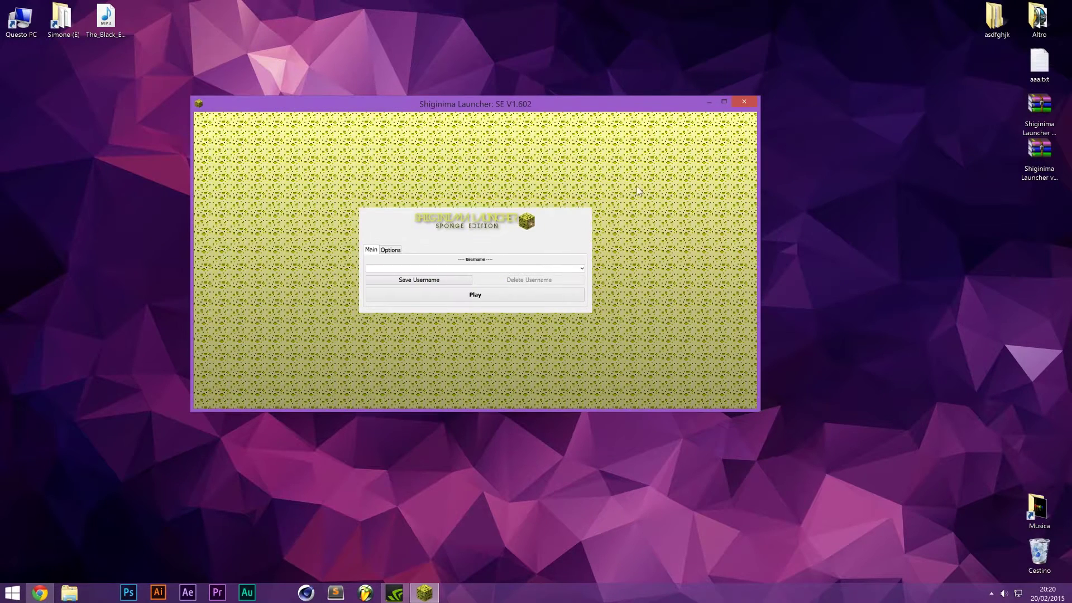
{"action": "left_click_drag", "start_coordinate": [441, 104], "coordinate": [538, 110]}
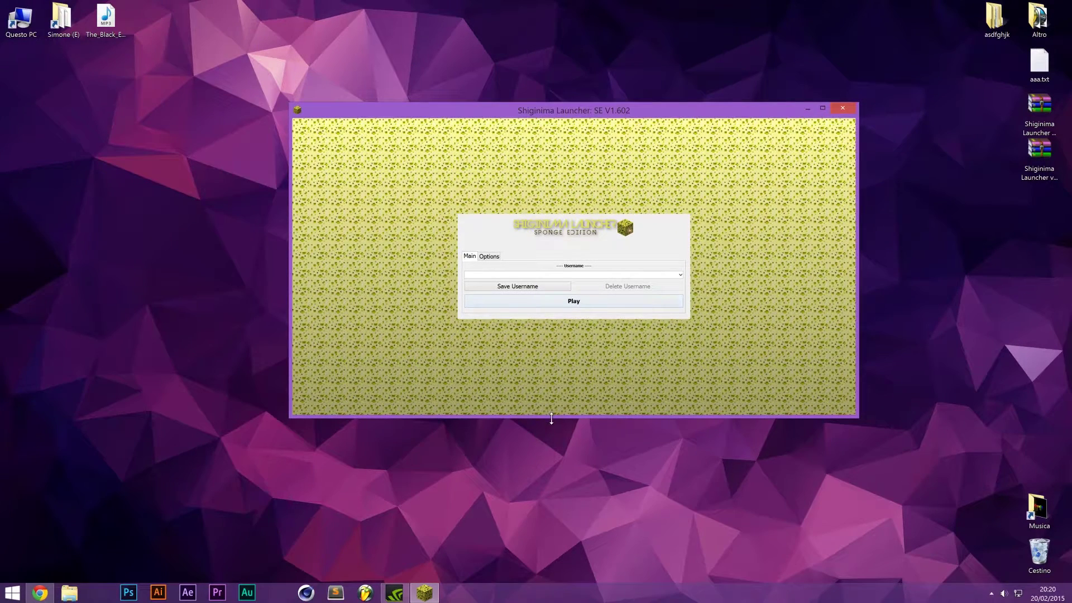
- Enter the username and log in to the launcher, then enlarge and reposition its main window
{"action": "left_click", "coordinate": [547, 444]}
{"action": "left_click", "coordinate": [507, 275]}
{"action": "left_click", "coordinate": [529, 301]}
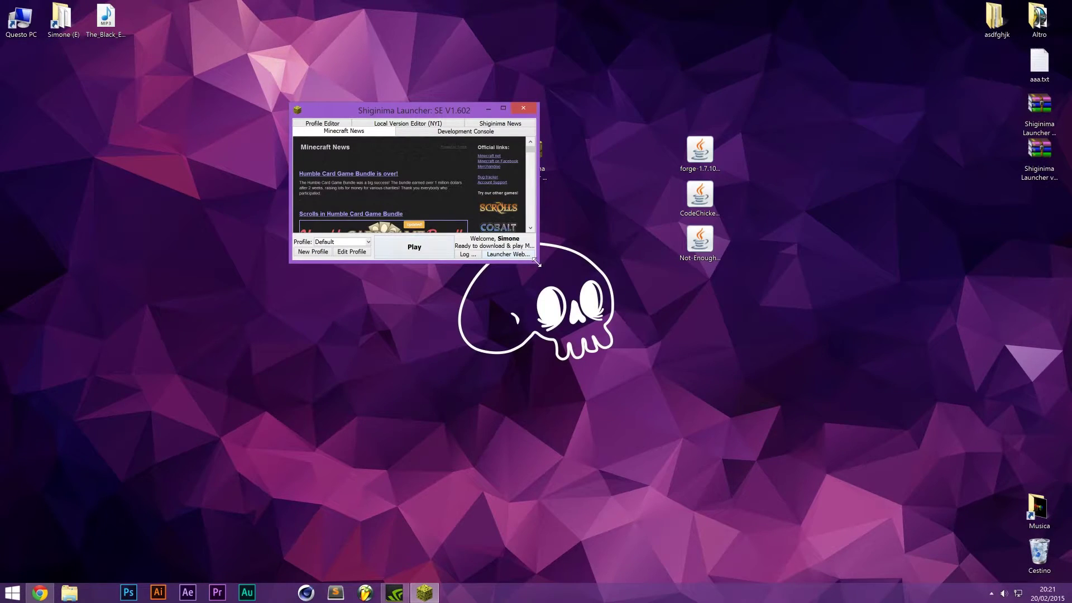
{"action": "left_click_drag", "start_coordinate": [536, 261], "coordinate": [859, 420]}
{"action": "left_click_drag", "start_coordinate": [597, 109], "coordinate": [573, 121]}
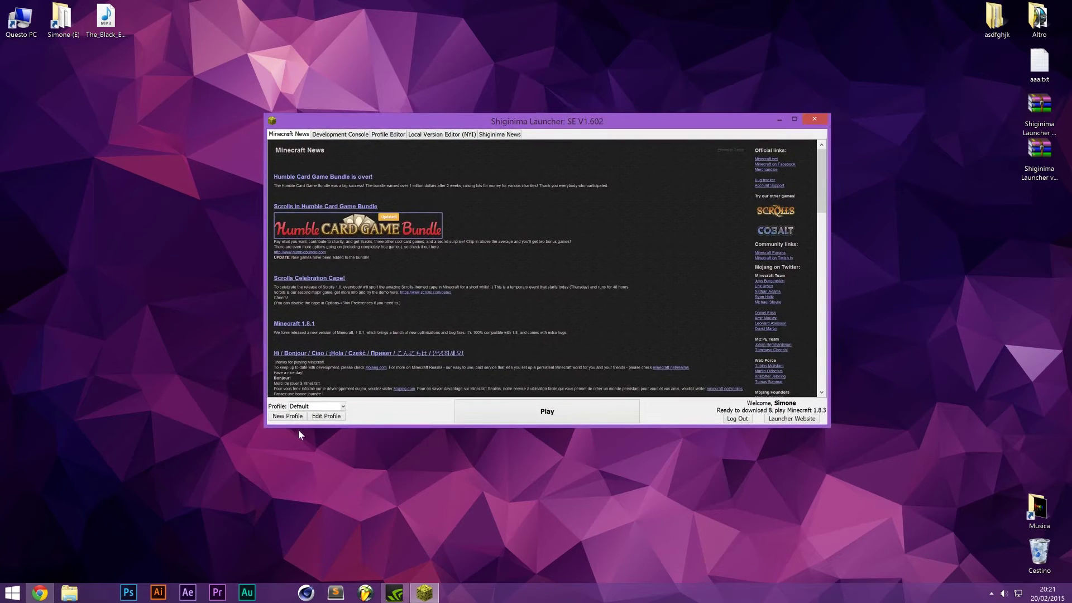
- Rename the Default profile to 1.7.10, set it to use game version 1.7.10, save it and start the game
{"action": "left_click", "coordinate": [329, 416]}
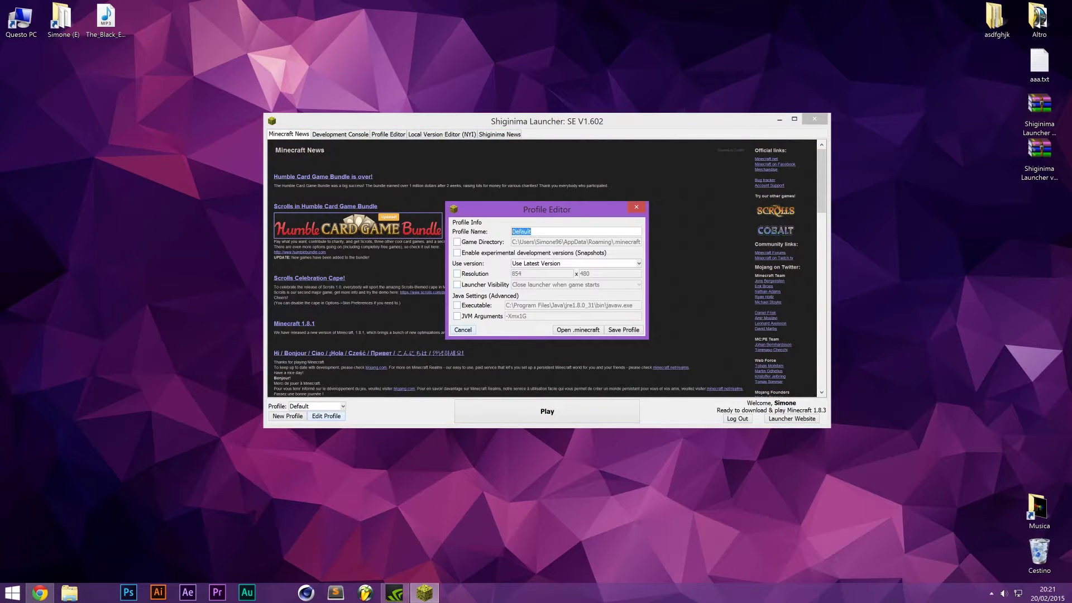
{"action": "type", "text": "1.7.10"}
{"action": "left_click", "coordinate": [531, 263]}
{"action": "left_click", "coordinate": [544, 310]}
{"action": "left_click", "coordinate": [623, 330]}
{"action": "left_click", "coordinate": [521, 413]}
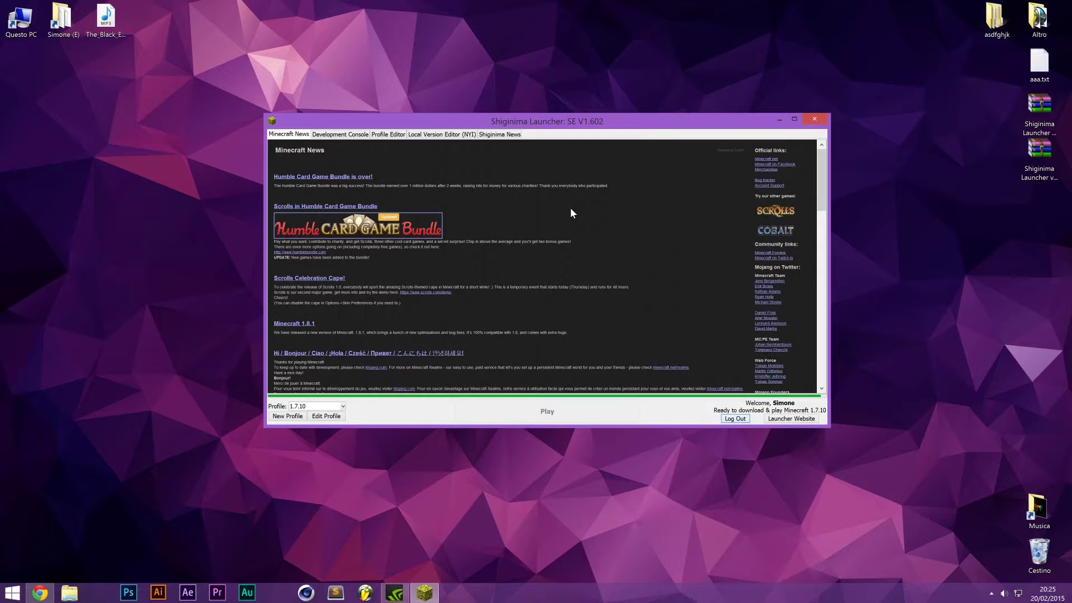
{"action": "left_click_drag", "start_coordinate": [673, 124], "coordinate": [592, 122]}
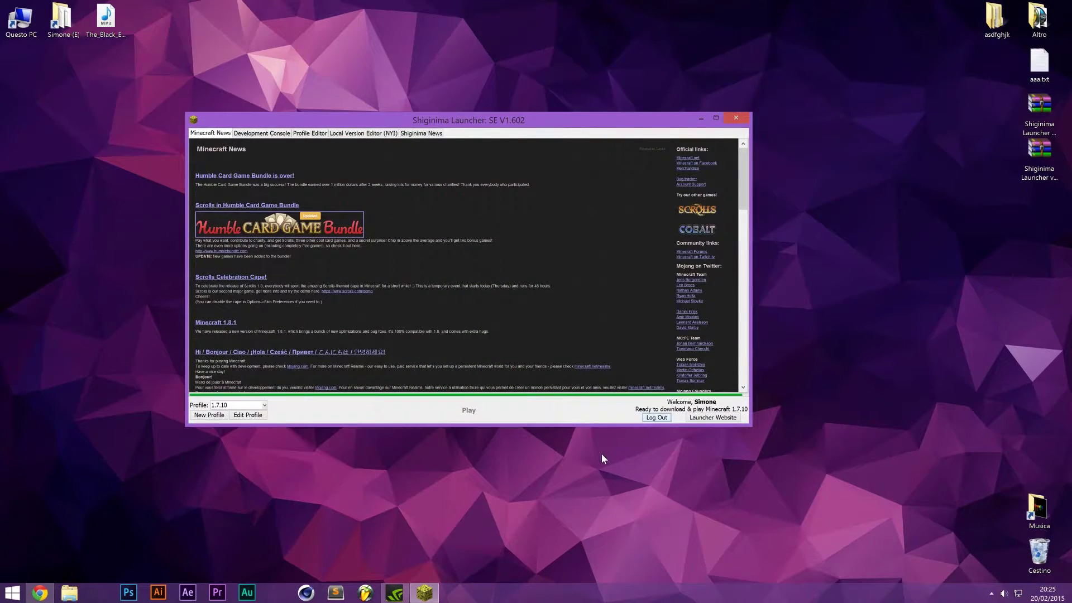
{"action": "left_click", "coordinate": [755, 442]}
{"action": "left_click_drag", "start_coordinate": [749, 427], "coordinate": [764, 453]}
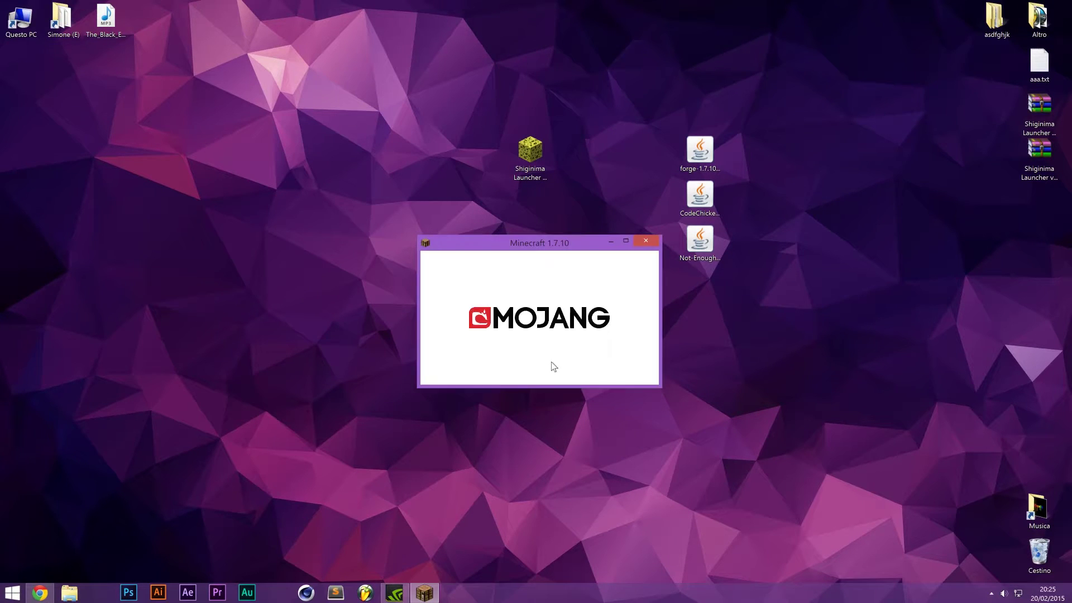
- Move the Minecraft 1.7.10 window away from the desktop's centre and enlarge it
{"action": "left_click_drag", "start_coordinate": [561, 252], "coordinate": [438, 152]}
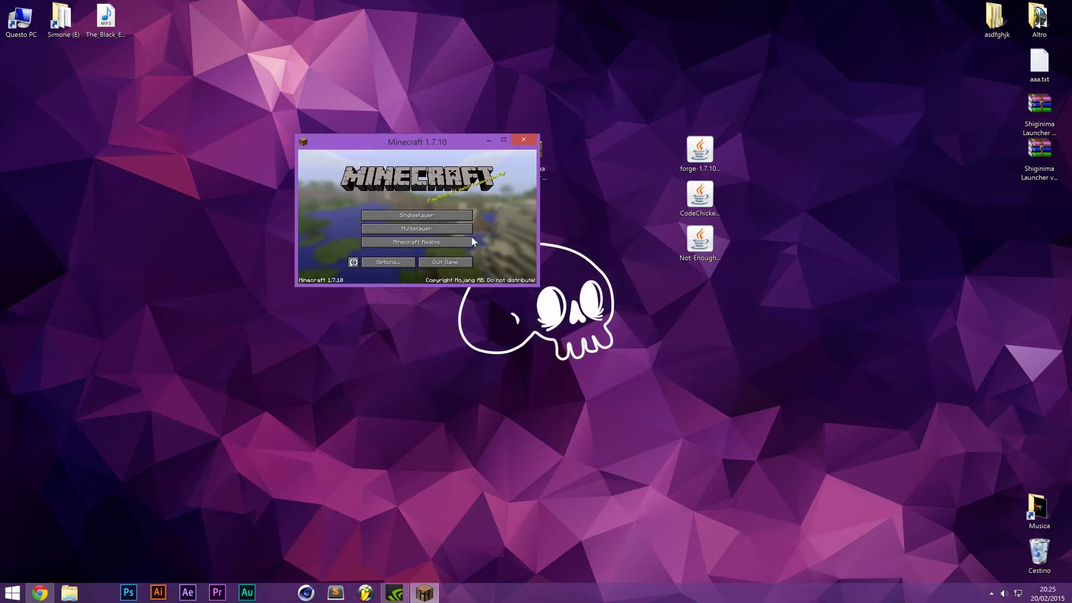
{"action": "left_click", "coordinate": [544, 293]}
{"action": "left_click_drag", "start_coordinate": [542, 290], "coordinate": [868, 522]}
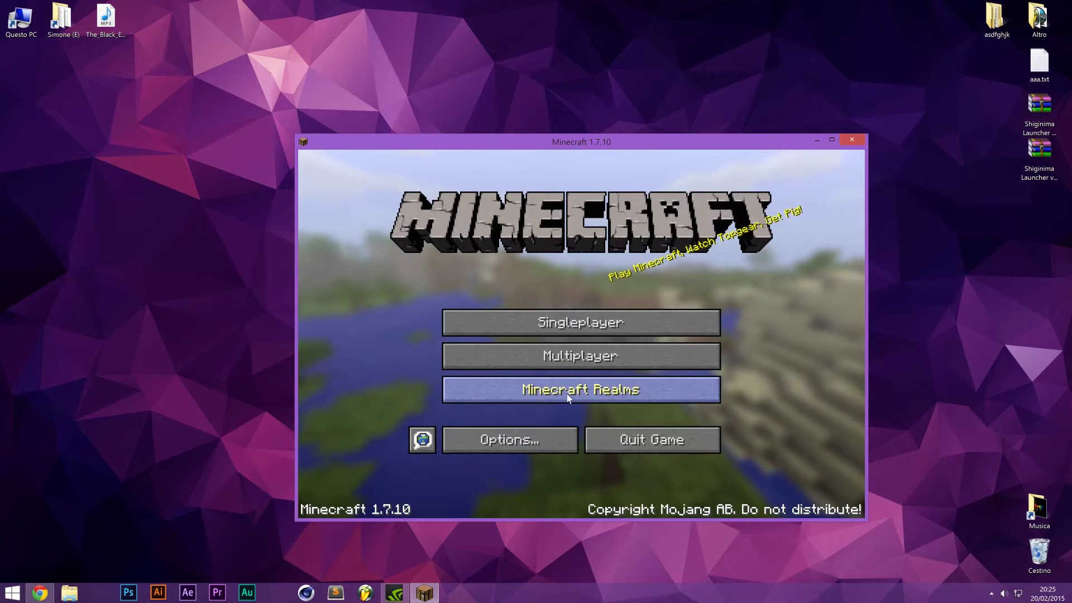
- Create a singleplayer world named New World in Creative mode and reposition the game window while it loads
{"action": "left_click", "coordinate": [564, 332]}
{"action": "left_click", "coordinate": [620, 462]}
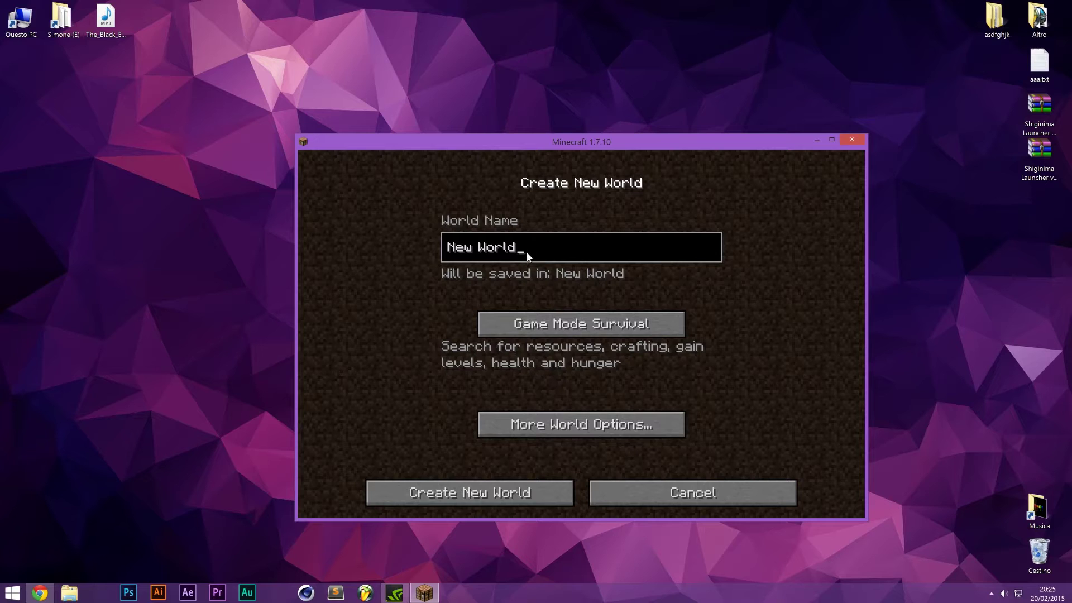
{"action": "left_click", "coordinate": [577, 332]}
{"action": "left_click", "coordinate": [577, 332]}
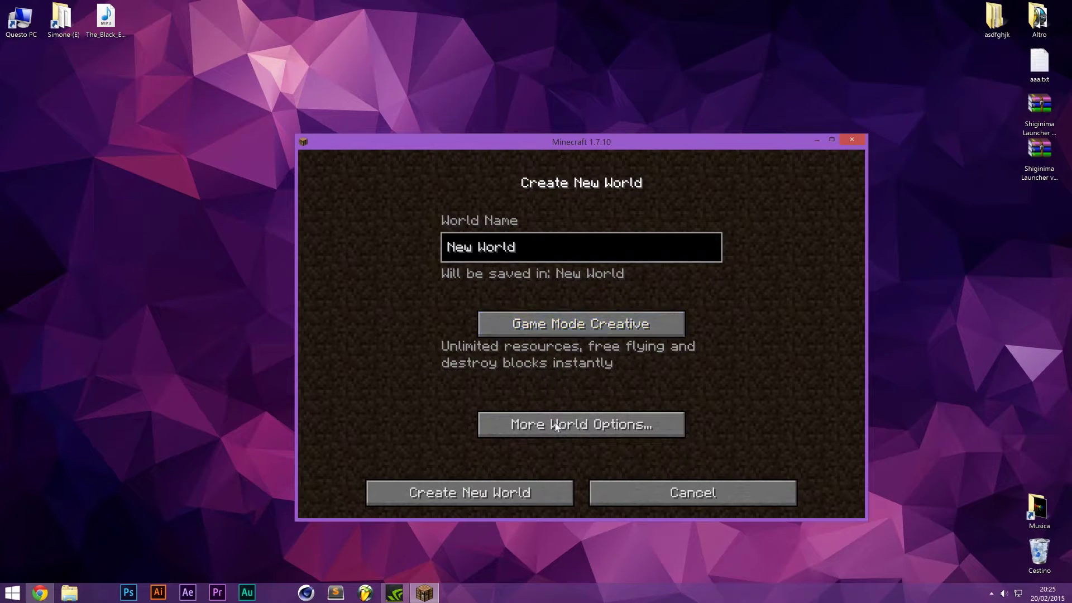
{"action": "left_click", "coordinate": [503, 498]}
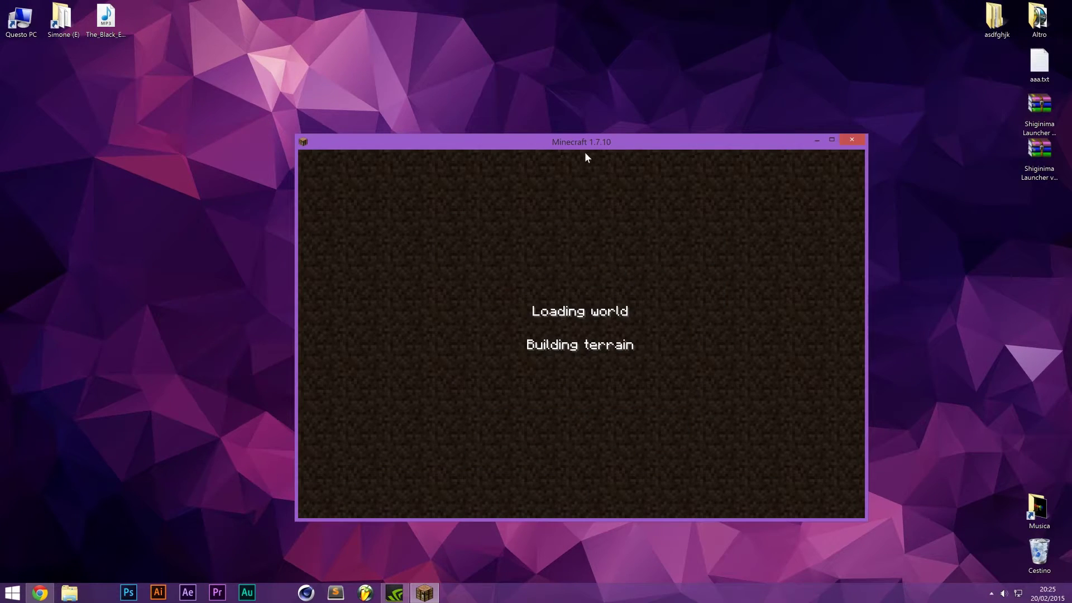
{"action": "left_click_drag", "start_coordinate": [581, 144], "coordinate": [517, 105]}
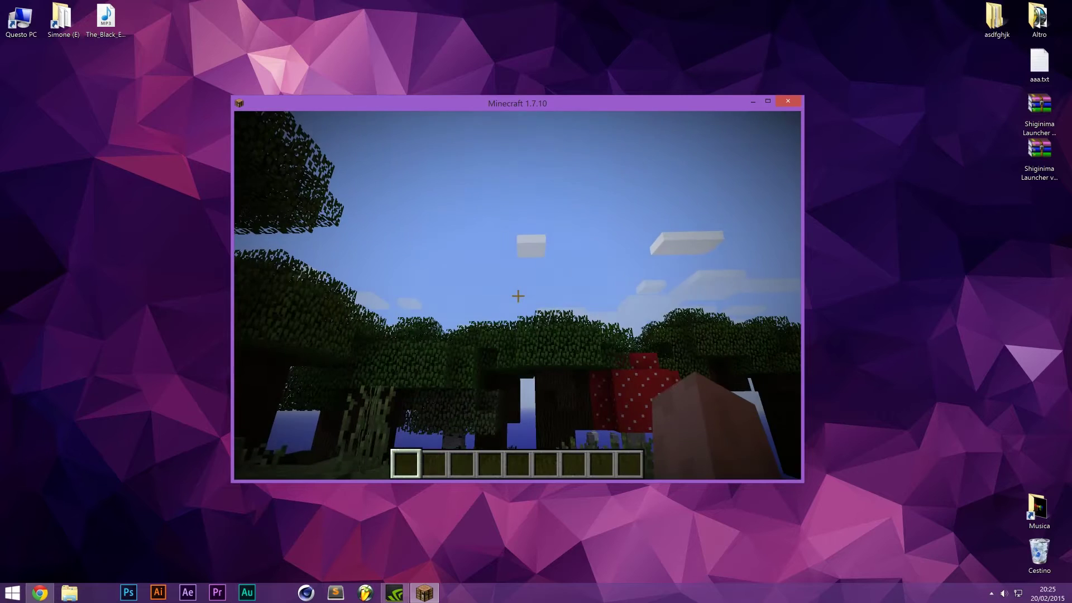
- View the unmodded Creative inventory, moving the game window away from the centre, return to the world and close Minecraft
{"action": "key", "text": "e"}
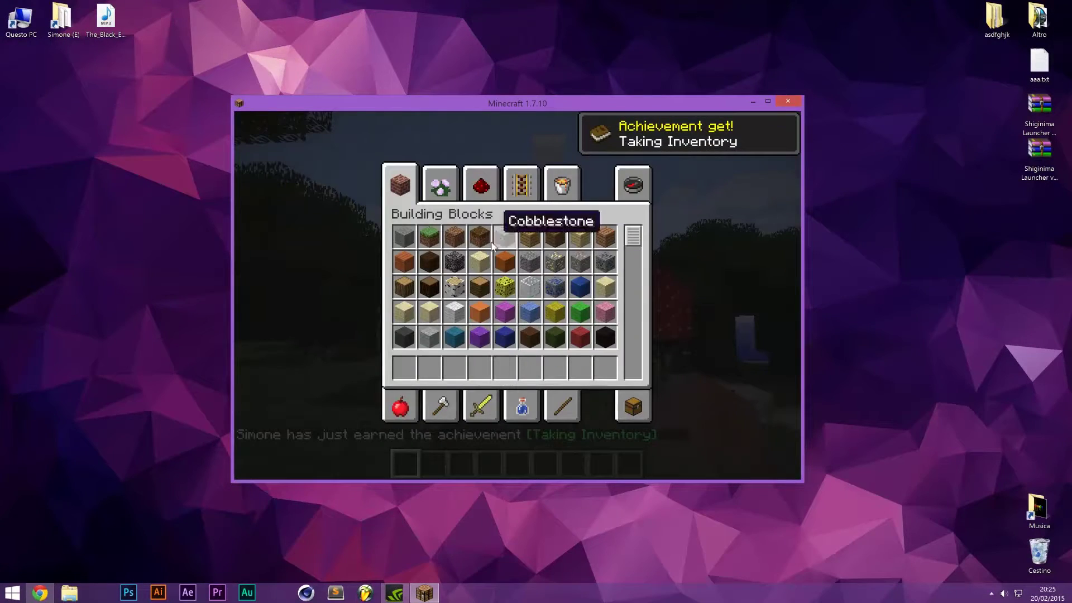
{"action": "left_click_drag", "start_coordinate": [514, 104], "coordinate": [430, 58]}
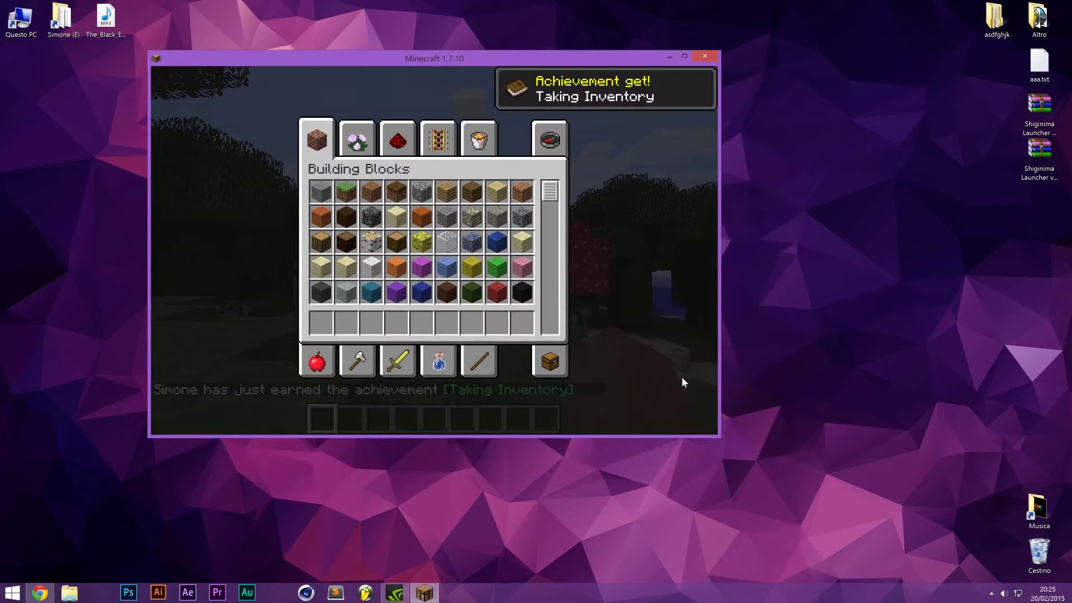
{"action": "key", "text": "e"}
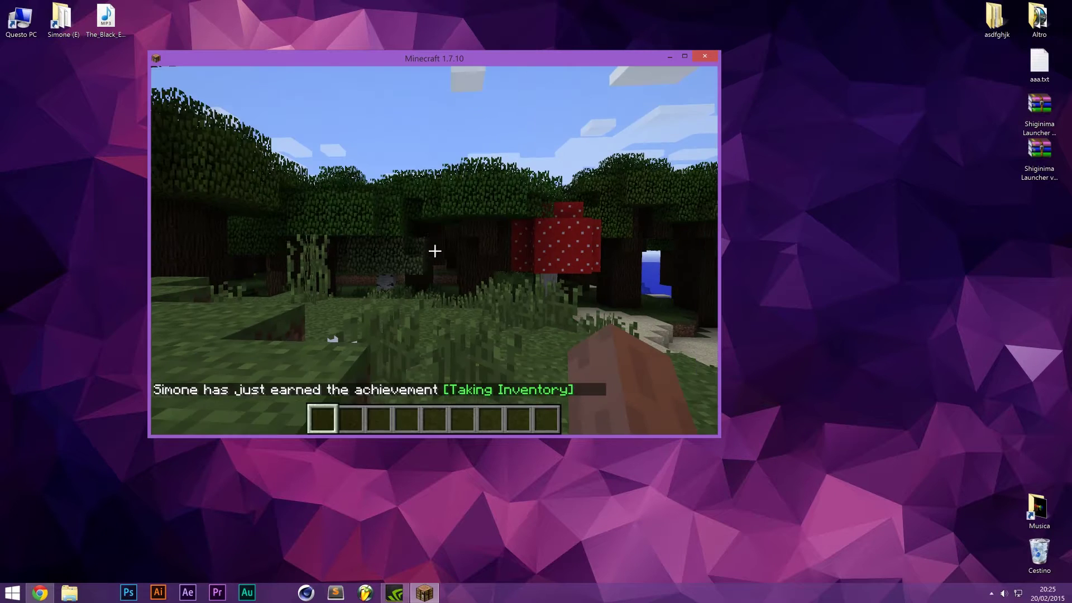
{"action": "key", "text": "Escape"}
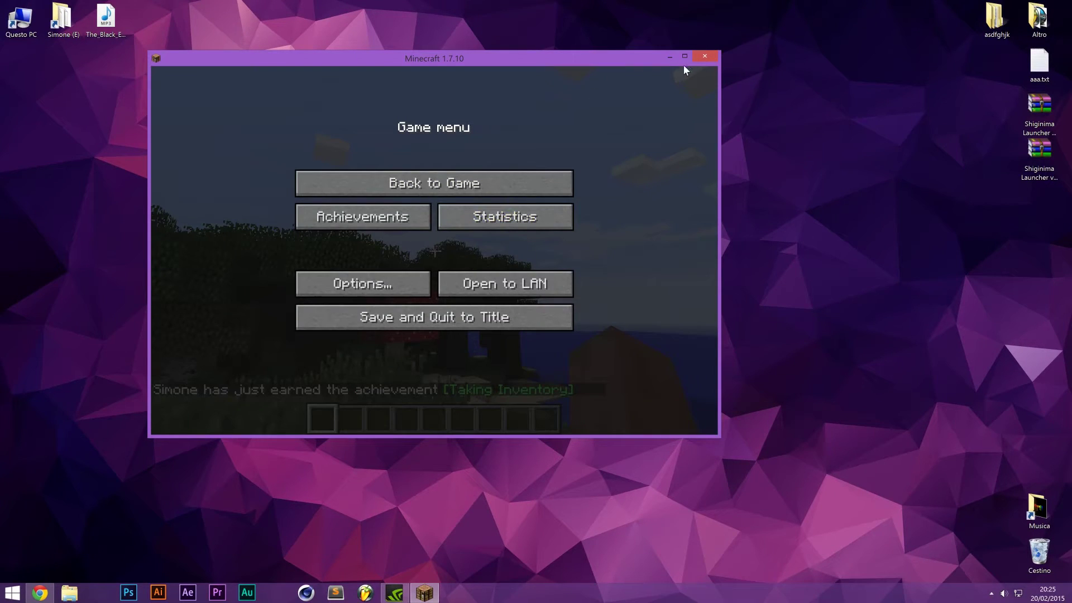
{"action": "left_click", "coordinate": [704, 55]}
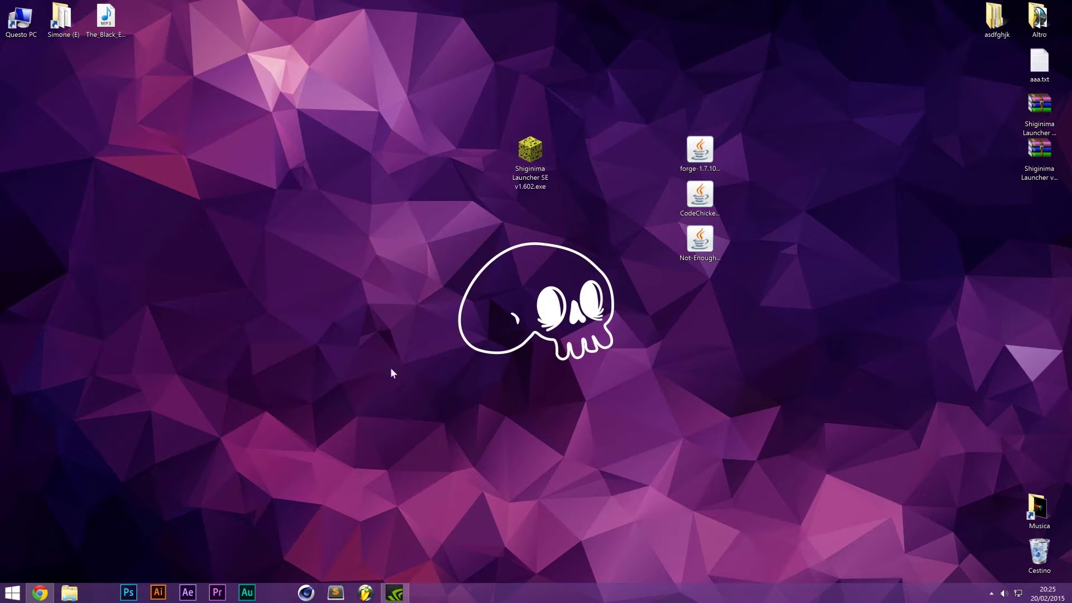
- Copy the CodeChickenCore and Not Enough Items mod files from the desktop
{"action": "left_click_drag", "start_coordinate": [625, 283], "coordinate": [729, 195]}
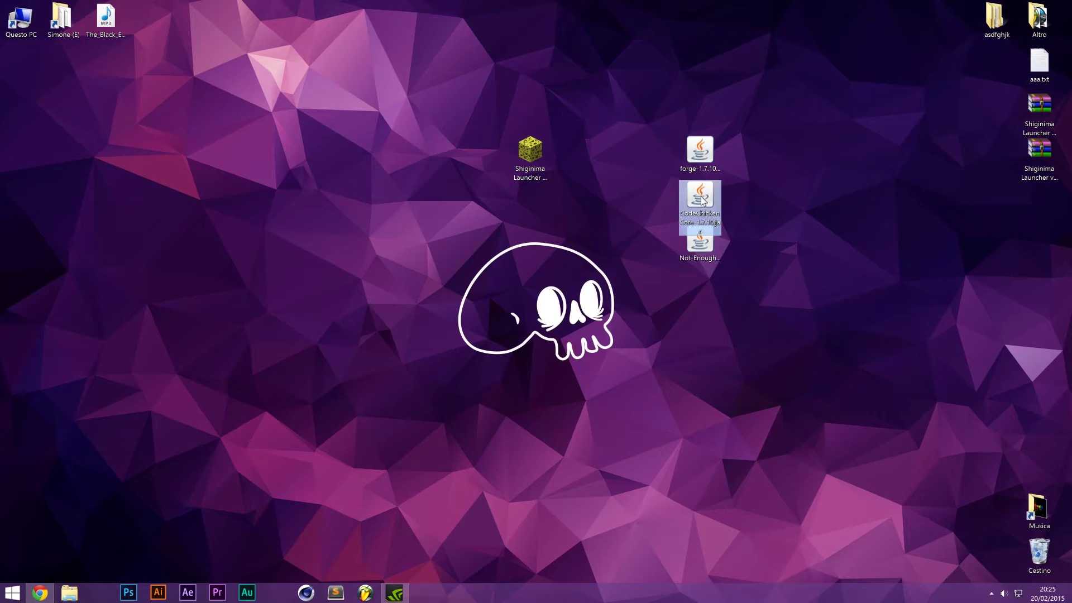
{"action": "left_click", "coordinate": [699, 243]}
{"action": "left_click_drag", "start_coordinate": [612, 299], "coordinate": [730, 204]}
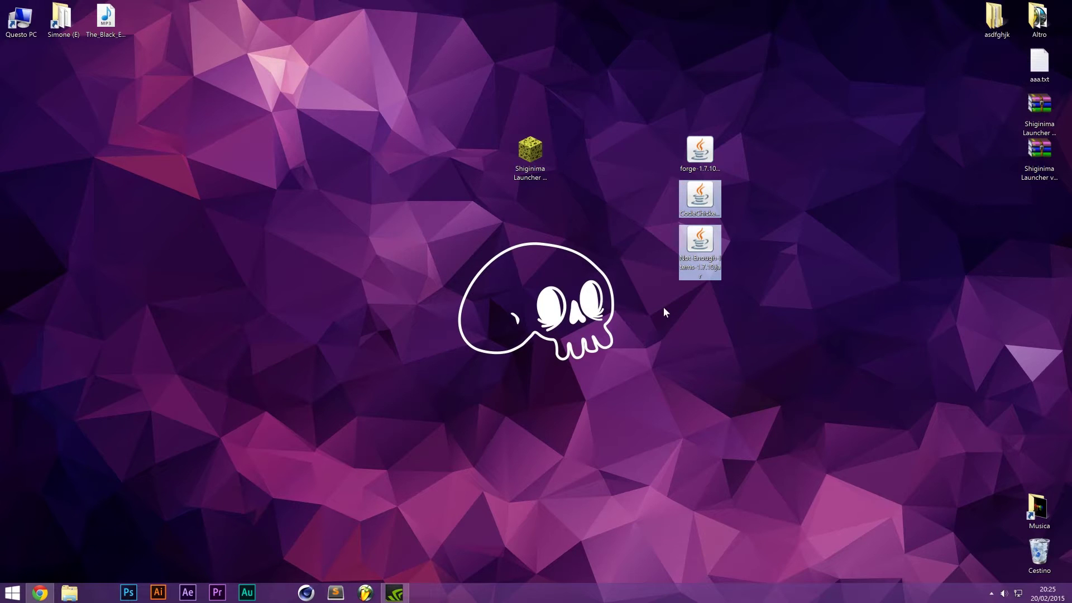
- Go to %appdata% in File Explorer and open the .minecraft folder
{"action": "left_click", "coordinate": [59, 593]}
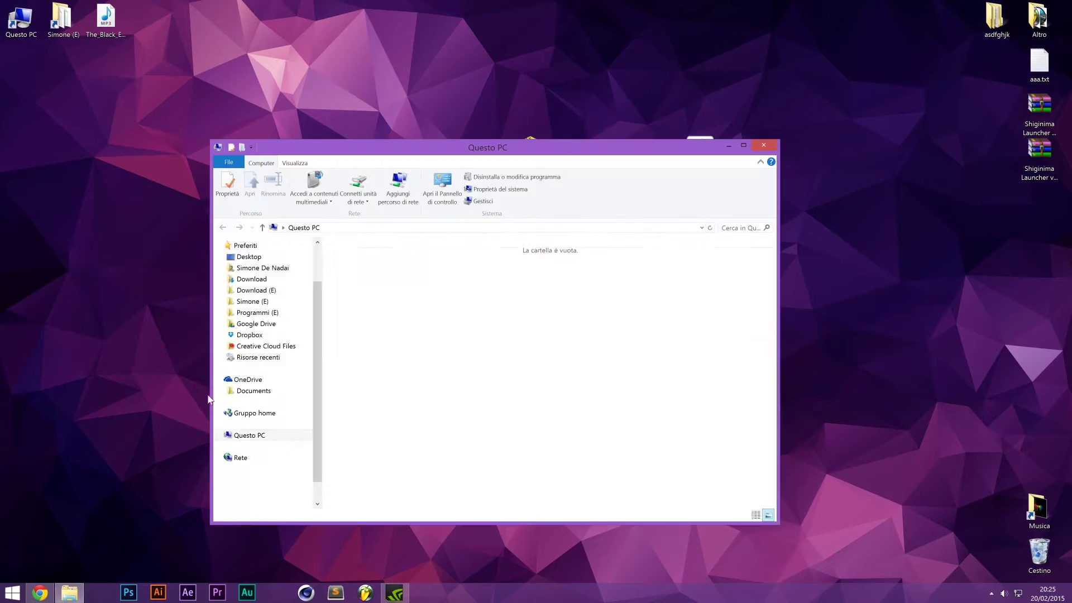
{"action": "type", "text": "%%"}
{"action": "type", "text": "appdata%"}
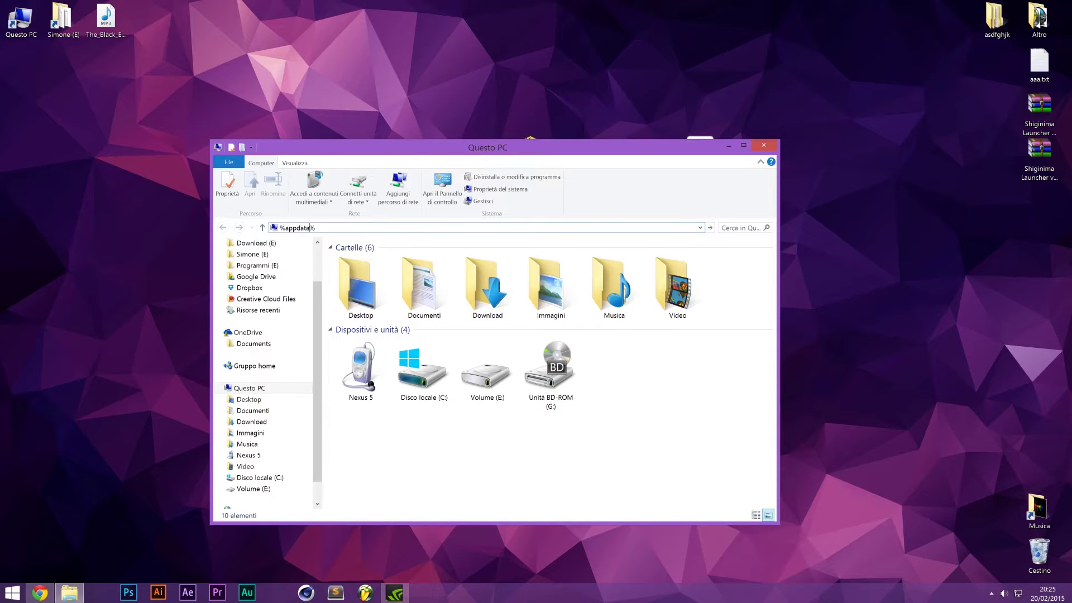
{"action": "key", "text": "Return"}
{"action": "left_click", "coordinate": [370, 273]}
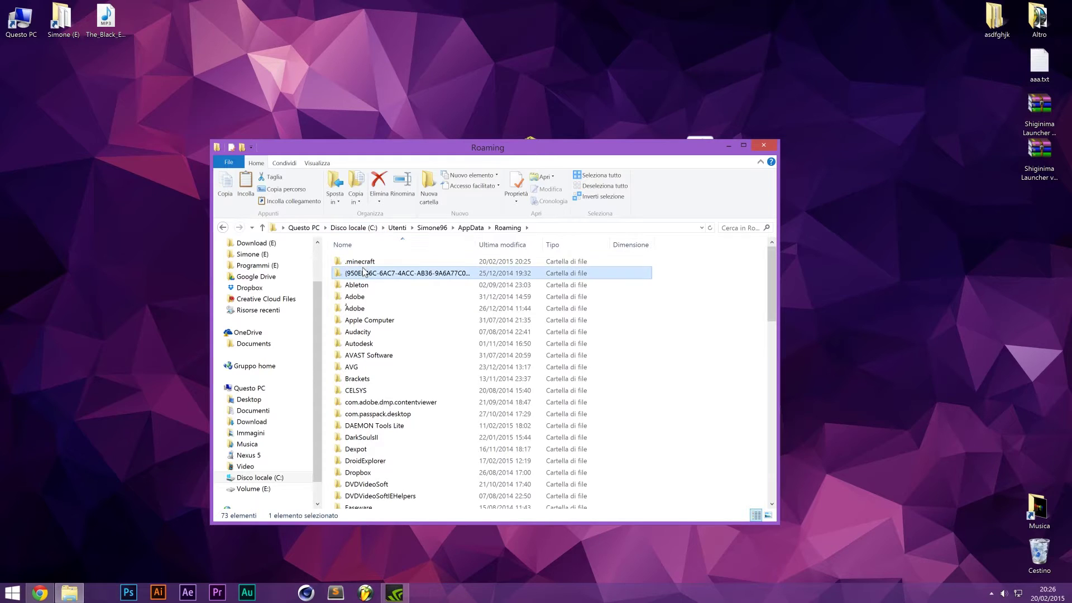
{"action": "double_click", "coordinate": [368, 266]}
- Create a new folder named mods inside the .minecraft folder
{"action": "left_click_drag", "start_coordinate": [330, 413], "coordinate": [395, 418]}
{"action": "right_click", "coordinate": [389, 391]}
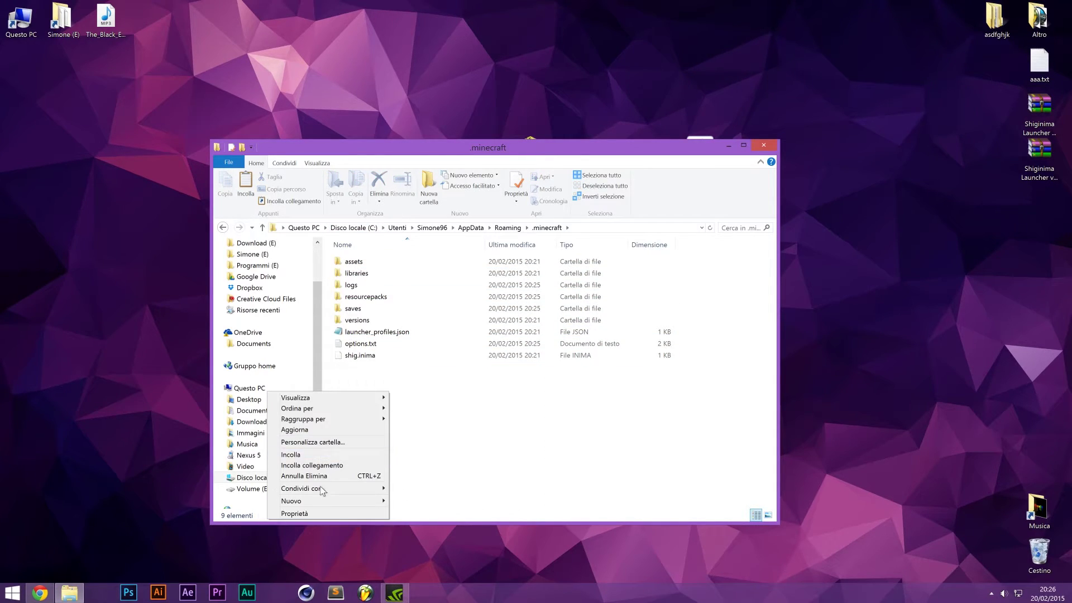
{"action": "mouse_move", "coordinate": [321, 499]}
{"action": "left_click", "coordinate": [223, 500]}
{"action": "type", "text": "mod"}
{"action": "left_click", "coordinate": [364, 423]}
- Paste the CodeChickenCore and Not Enough Items files into the mods folder and close the file window
{"action": "double_click", "coordinate": [374, 297]}
{"action": "key", "text": "ctrl+v"}
{"action": "left_click", "coordinate": [435, 377]}
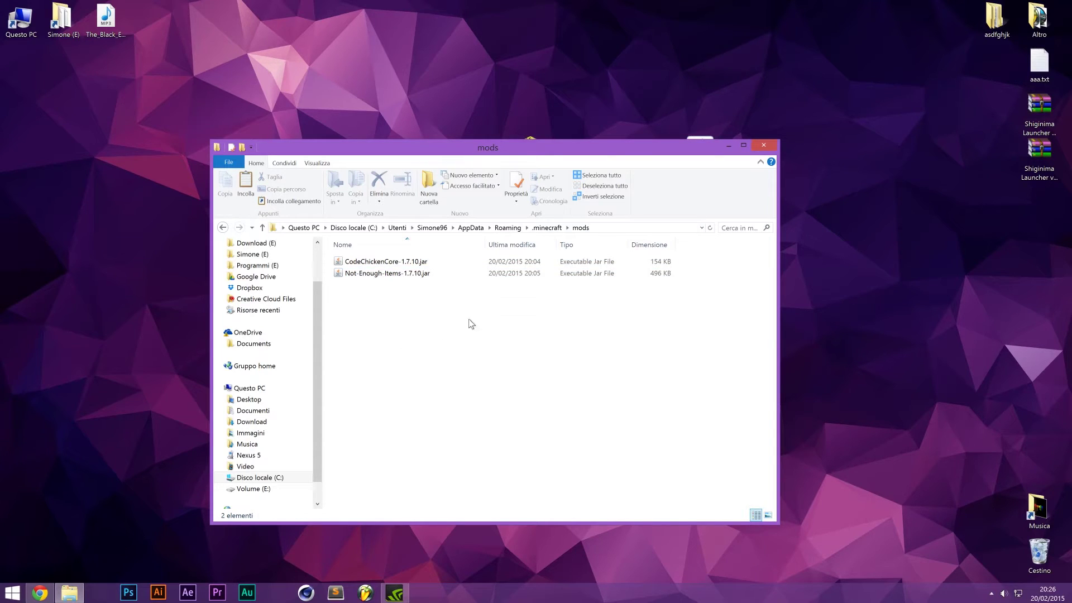
{"action": "left_click", "coordinate": [763, 145]}
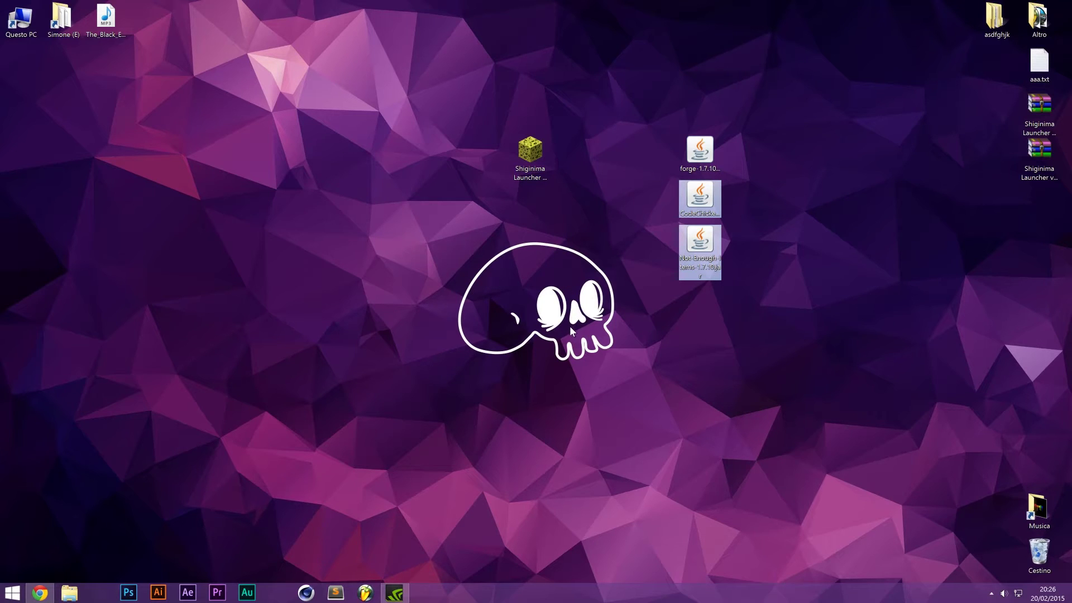
- Run the Forge 1.7.10 installer from the desktop with Install client into the .minecraft folder and dismiss the completion message
{"action": "double_click", "coordinate": [530, 151]}
{"action": "left_click", "coordinate": [705, 172]}
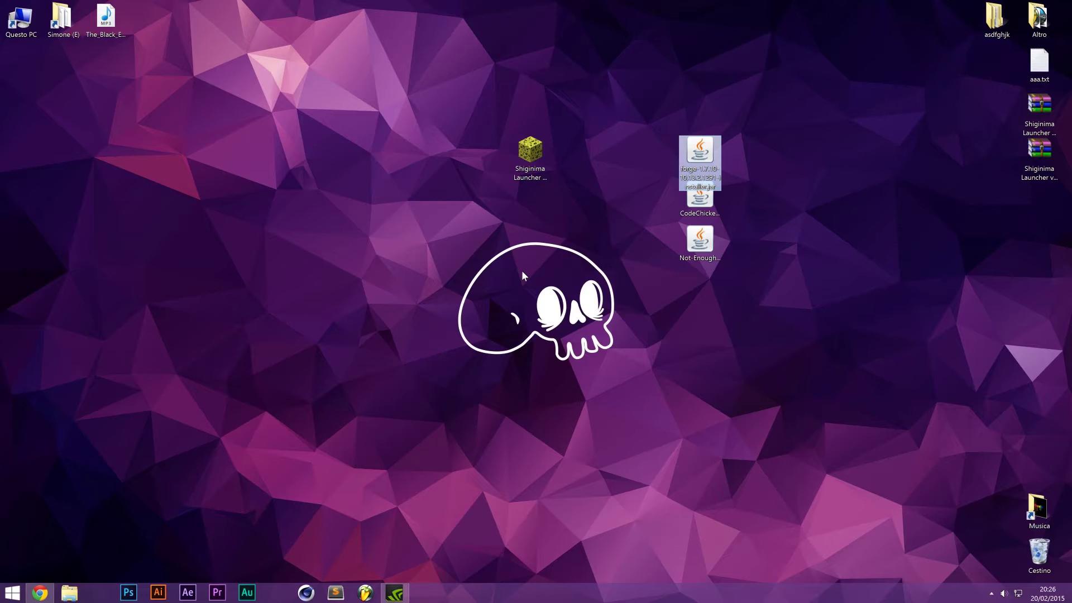
{"action": "left_click_drag", "start_coordinate": [533, 239], "coordinate": [345, 182]}
{"action": "left_click", "coordinate": [323, 242]}
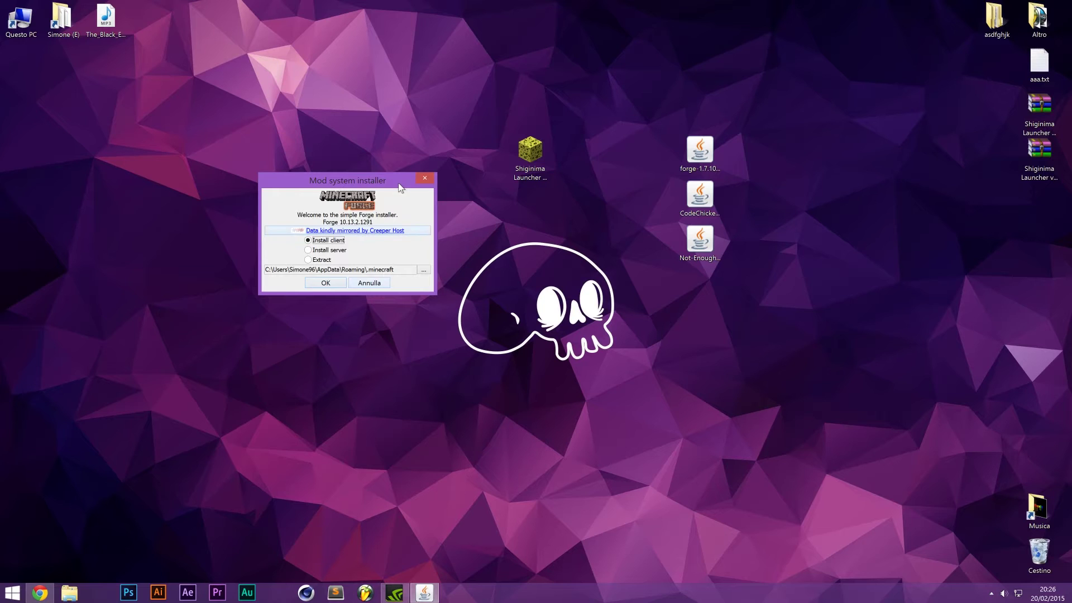
{"action": "left_click_drag", "start_coordinate": [398, 183], "coordinate": [389, 179]}
{"action": "left_click", "coordinate": [327, 276]}
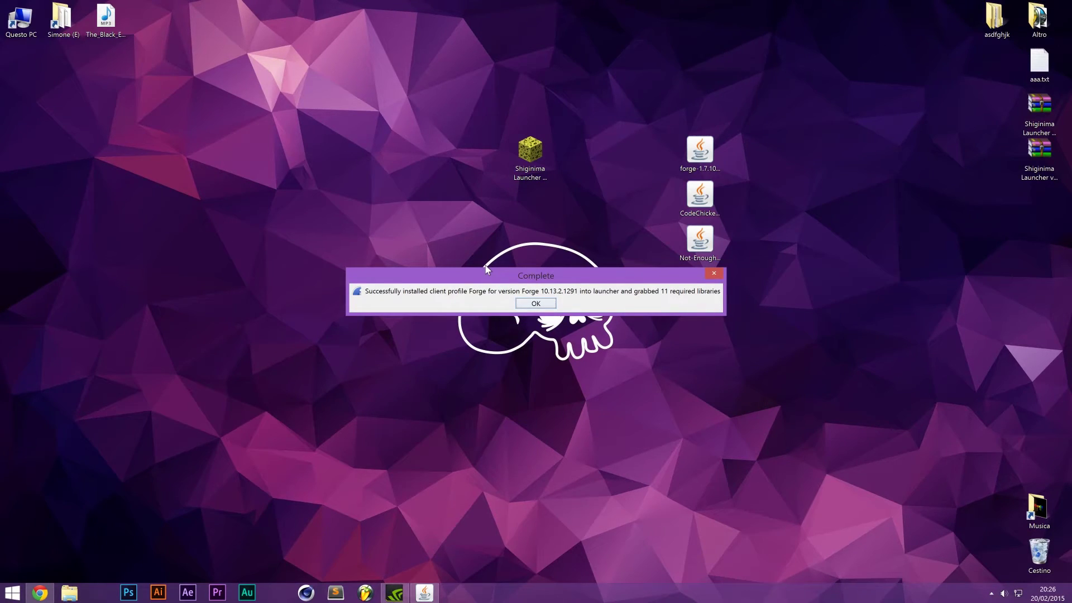
{"action": "left_click", "coordinate": [536, 304]}
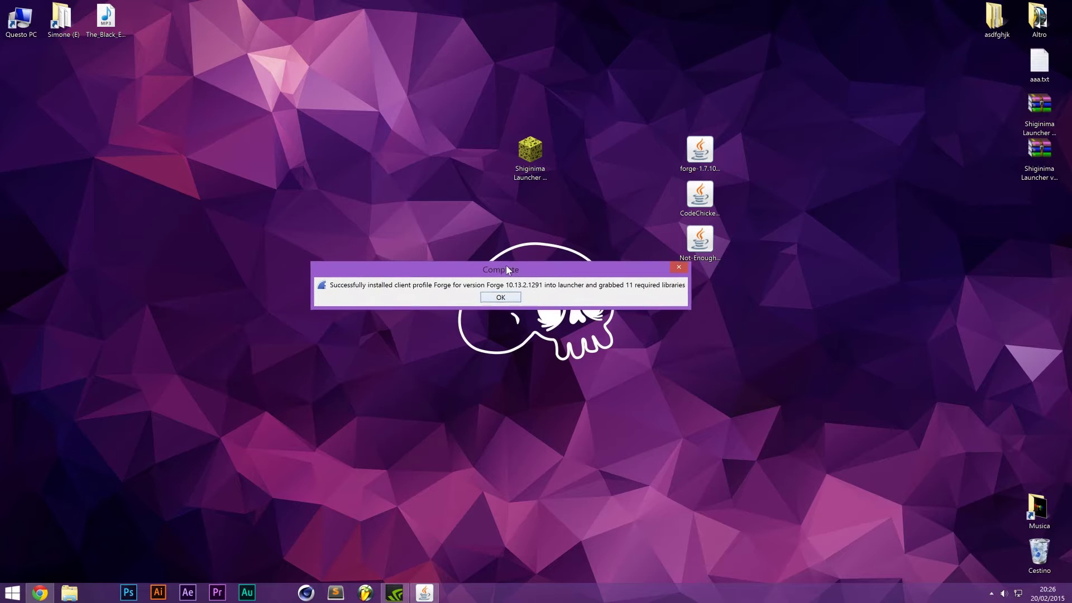
{"action": "left_click", "coordinate": [498, 297]}
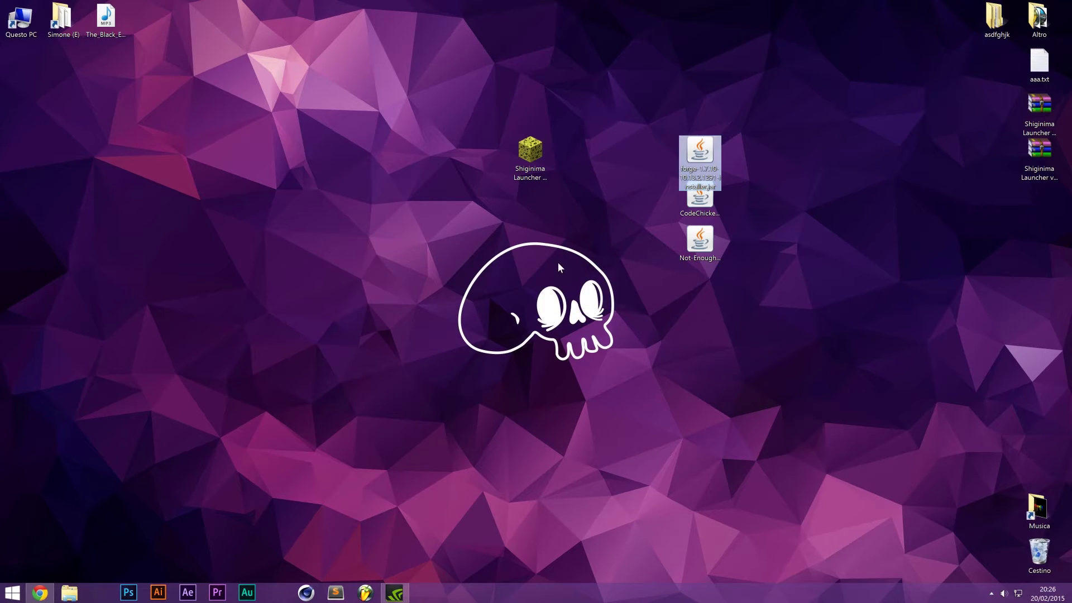
- Start Shiginima Launcher SE v1.602 past the security warning, reposition and enlarge its window, and log in with the saved username
{"action": "left_click_drag", "start_coordinate": [746, 119], "coordinate": [617, 167]}
{"action": "left_click", "coordinate": [524, 166]}
{"action": "double_click", "coordinate": [523, 166]}
{"action": "left_click_drag", "start_coordinate": [503, 193], "coordinate": [280, 170]}
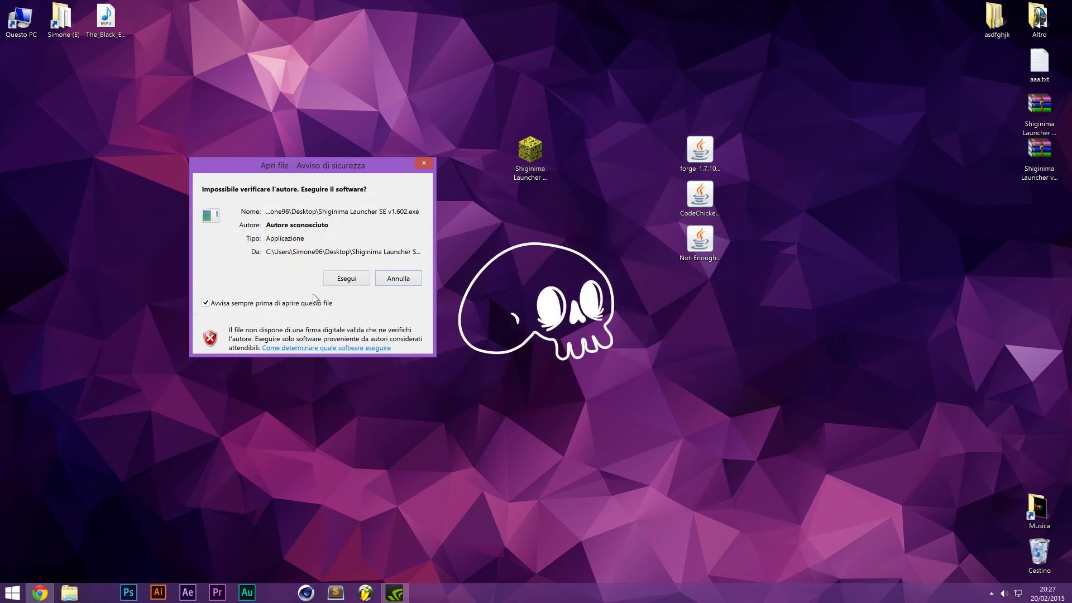
{"action": "left_click", "coordinate": [338, 285]}
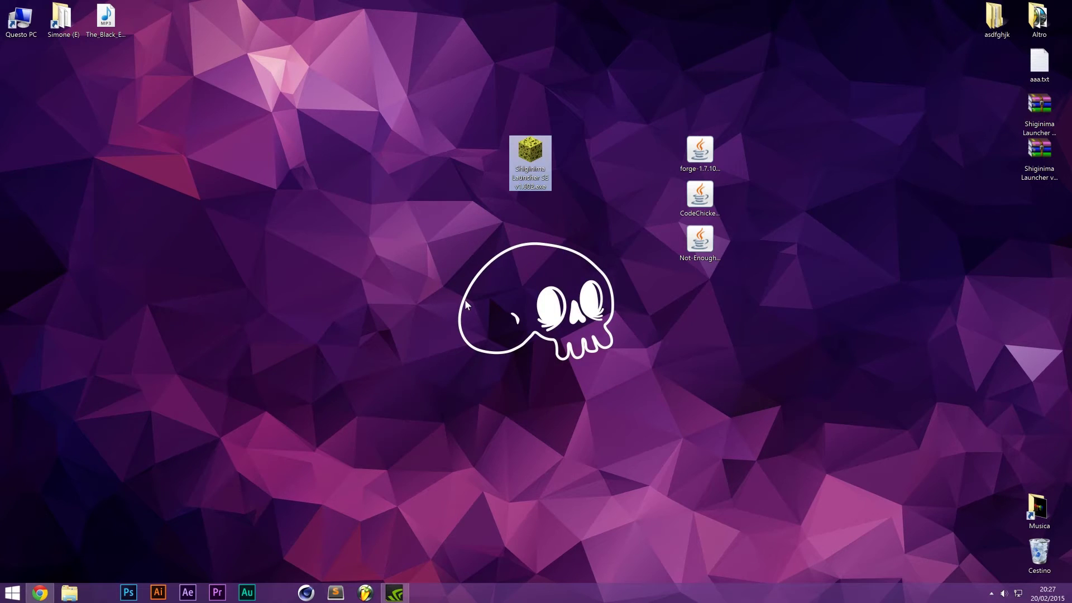
{"action": "left_click_drag", "start_coordinate": [176, 14], "coordinate": [423, 174]}
{"action": "left_click_drag", "start_coordinate": [496, 319], "coordinate": [742, 431]}
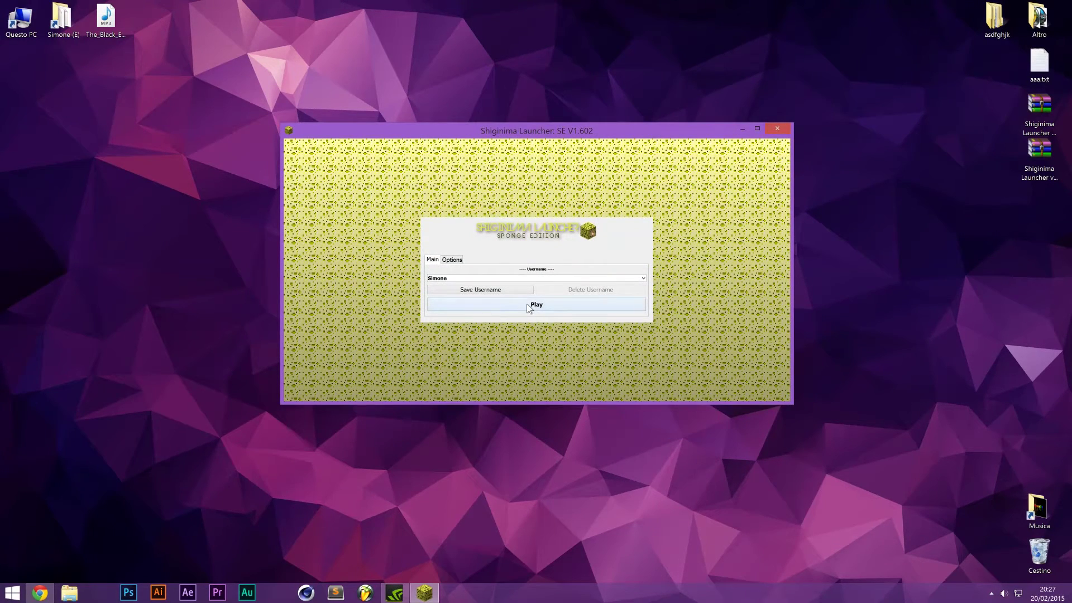
{"action": "left_click", "coordinate": [528, 306]}
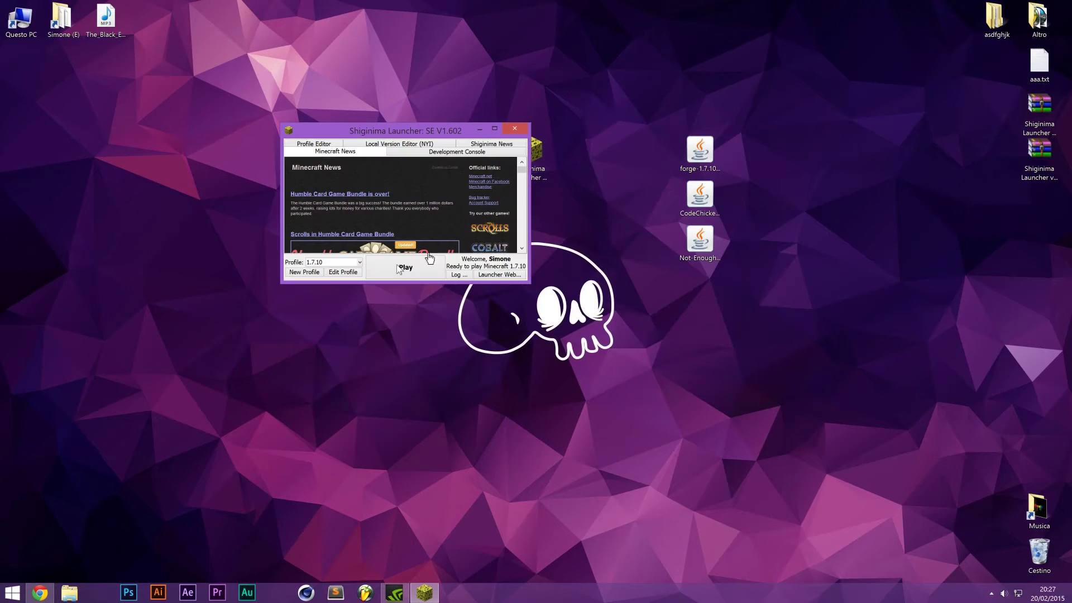
- Select the Forge profile, log in to the launcher again, and rename that profile to Forge 1.7.10, saving it
{"action": "left_click", "coordinate": [360, 263]}
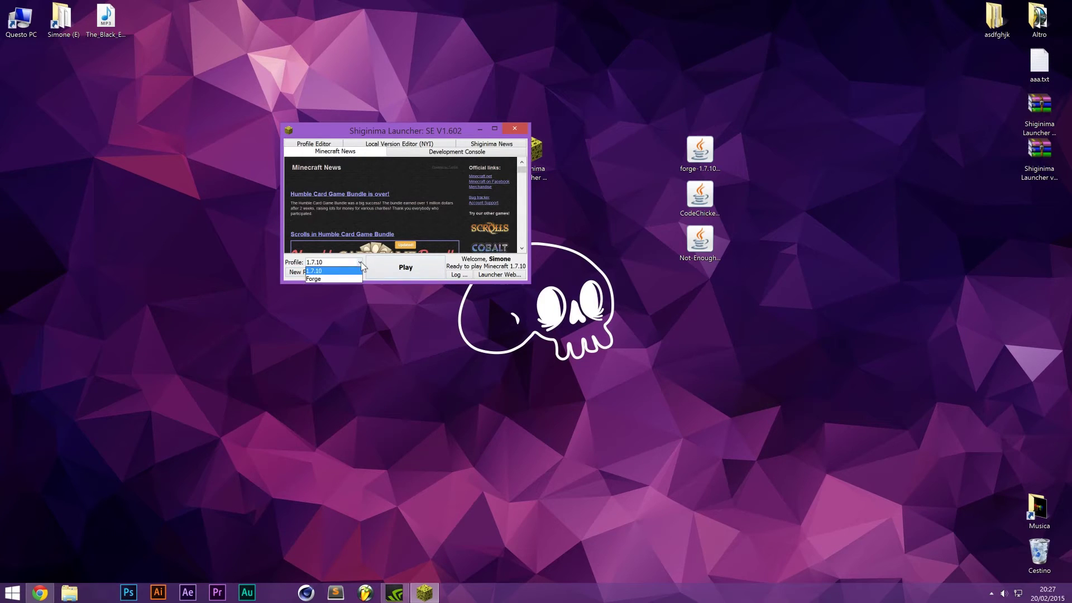
{"action": "left_click", "coordinate": [323, 279]}
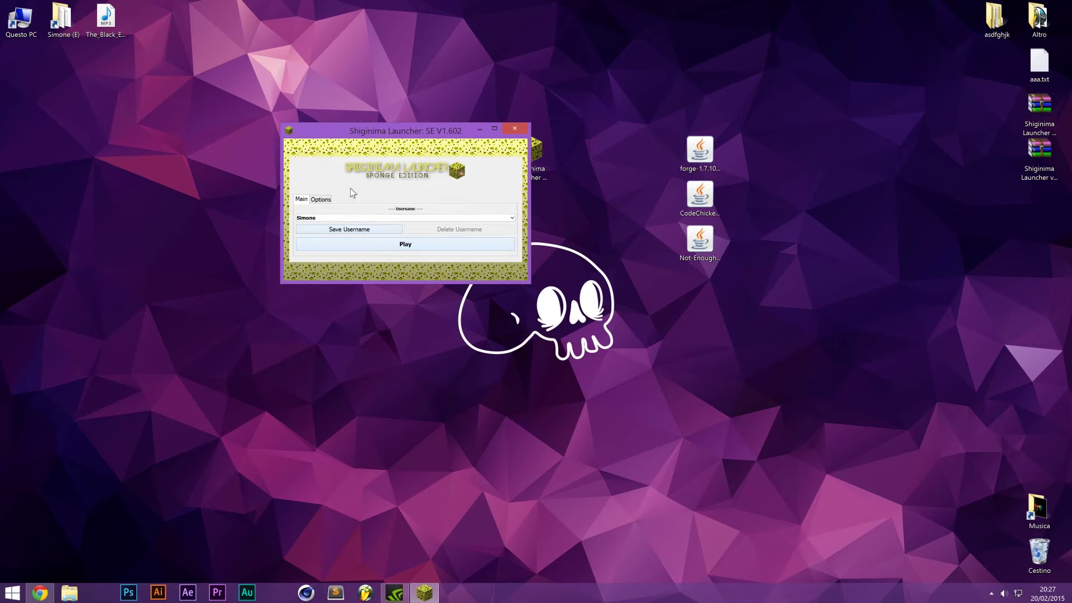
{"action": "left_click", "coordinate": [402, 246]}
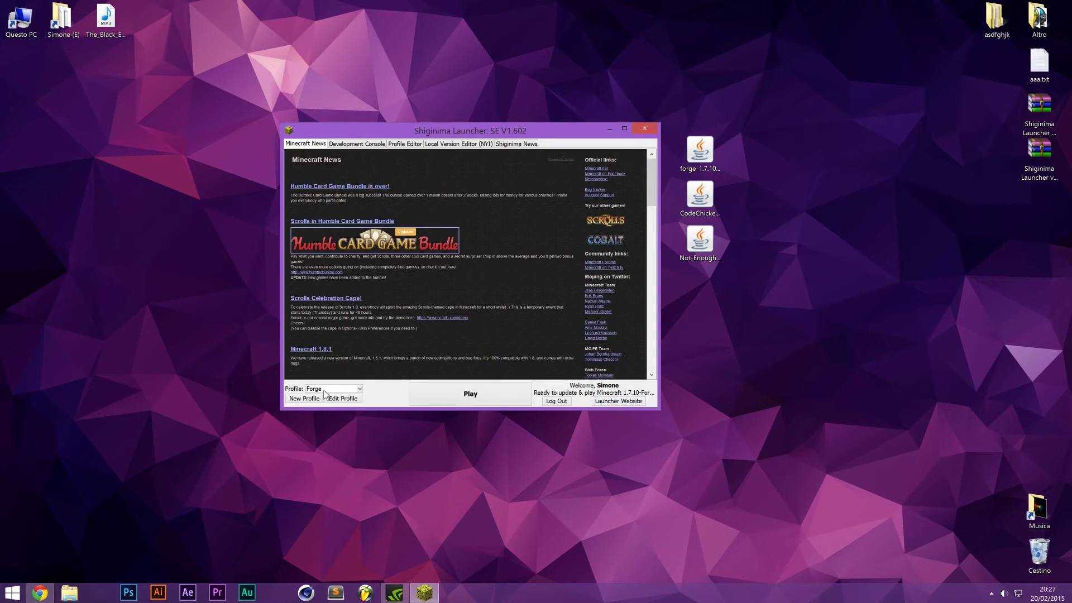
{"action": "left_click", "coordinate": [342, 398]}
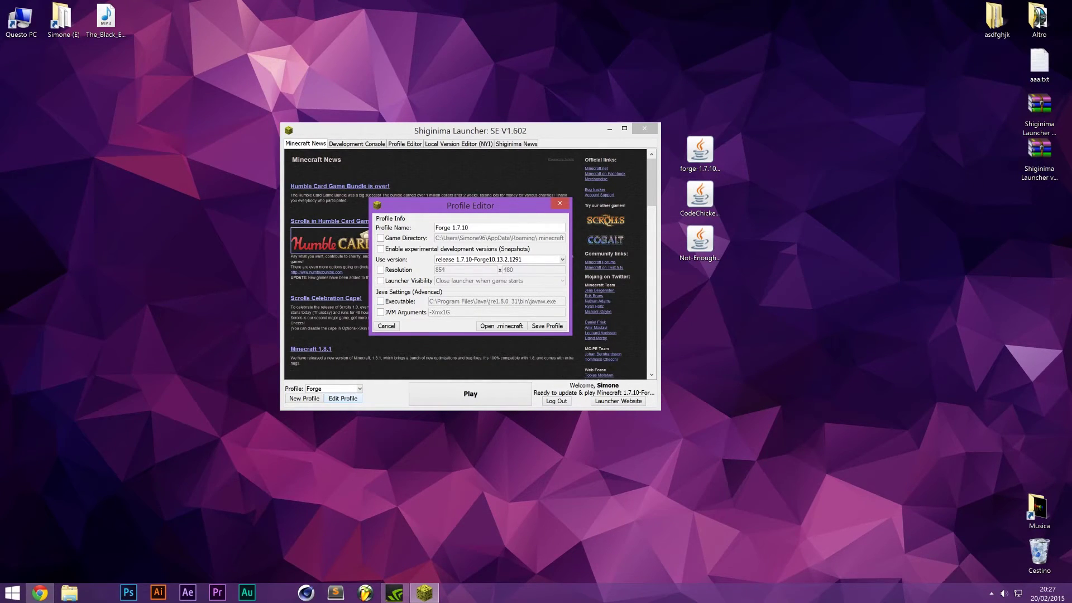
{"action": "left_click", "coordinate": [555, 326]}
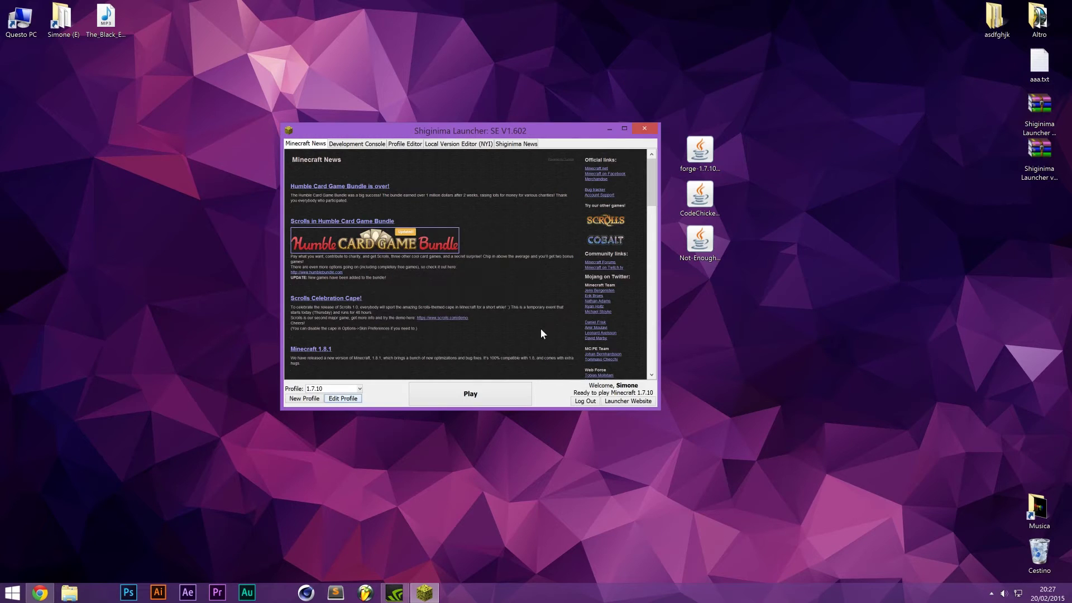
- Choose the Forge 1.7.10 profile in the launcher and start the game with it
{"action": "left_click", "coordinate": [360, 388]}
{"action": "left_click", "coordinate": [343, 404]}
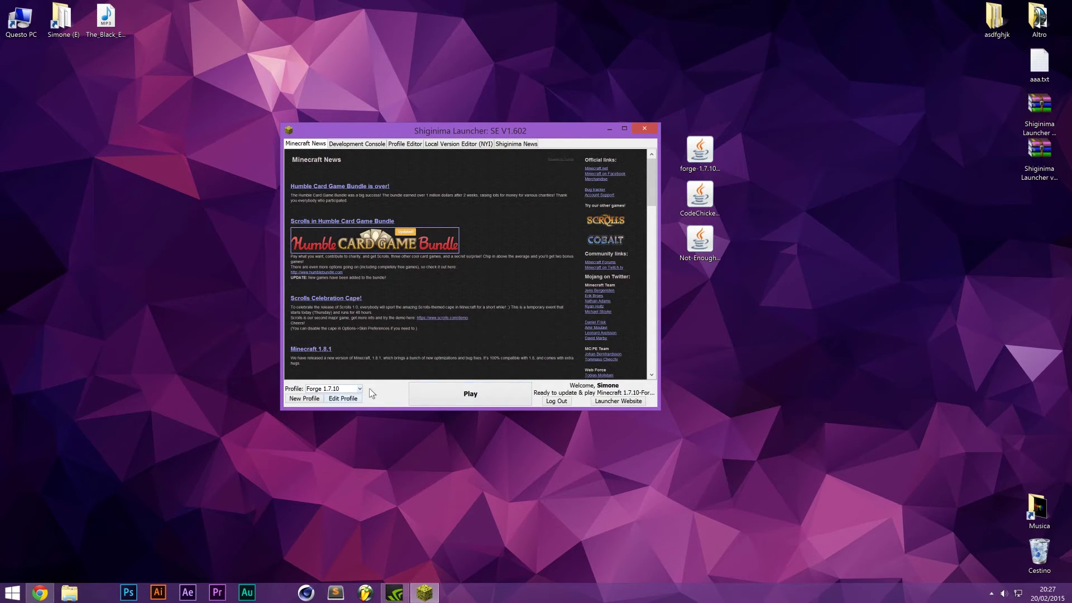
{"action": "left_click", "coordinate": [442, 393]}
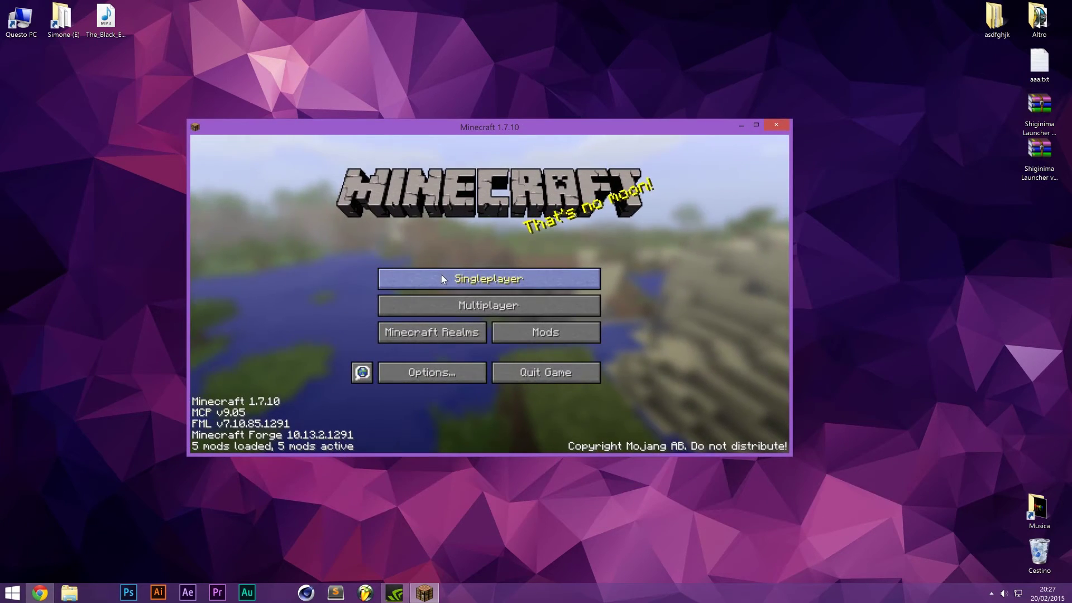
- Load the existing singleplayer world and nudge the game window while the terrain builds
{"action": "left_click", "coordinate": [441, 278]}
{"action": "double_click", "coordinate": [417, 276]}
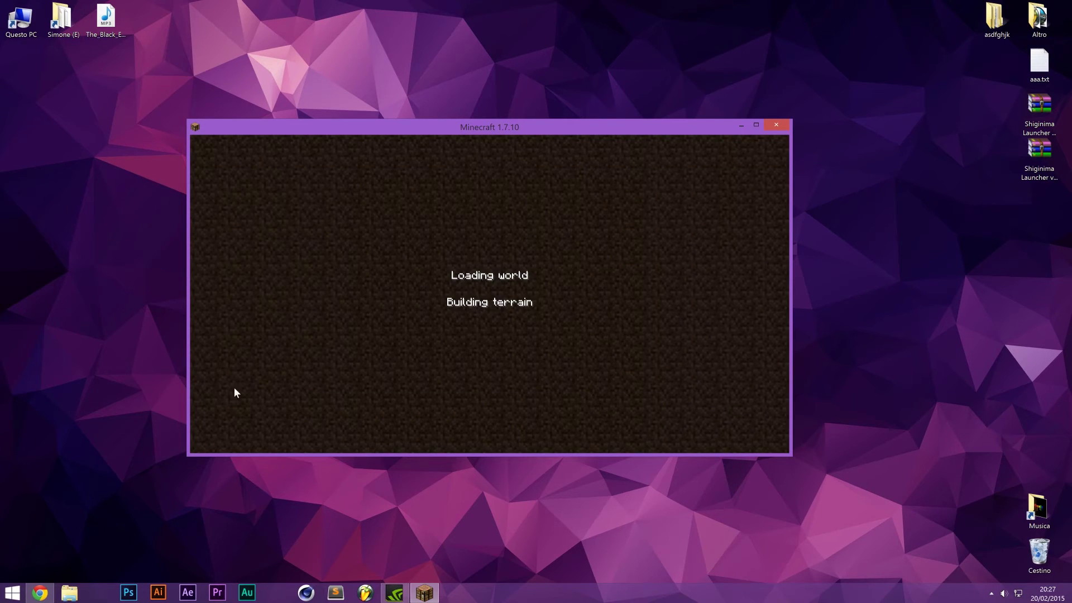
{"action": "left_click_drag", "start_coordinate": [437, 130], "coordinate": [439, 128]}
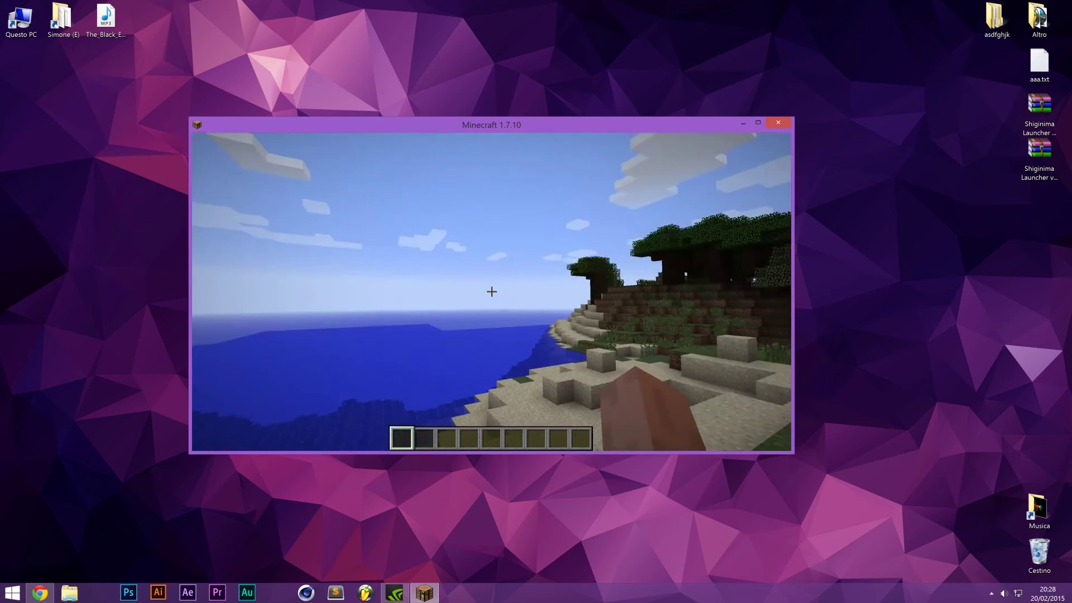
- Open the inventory with the Not Enough Items overlay, maximise the game window and switch the game mode to creative+
{"action": "key", "text": "e"}
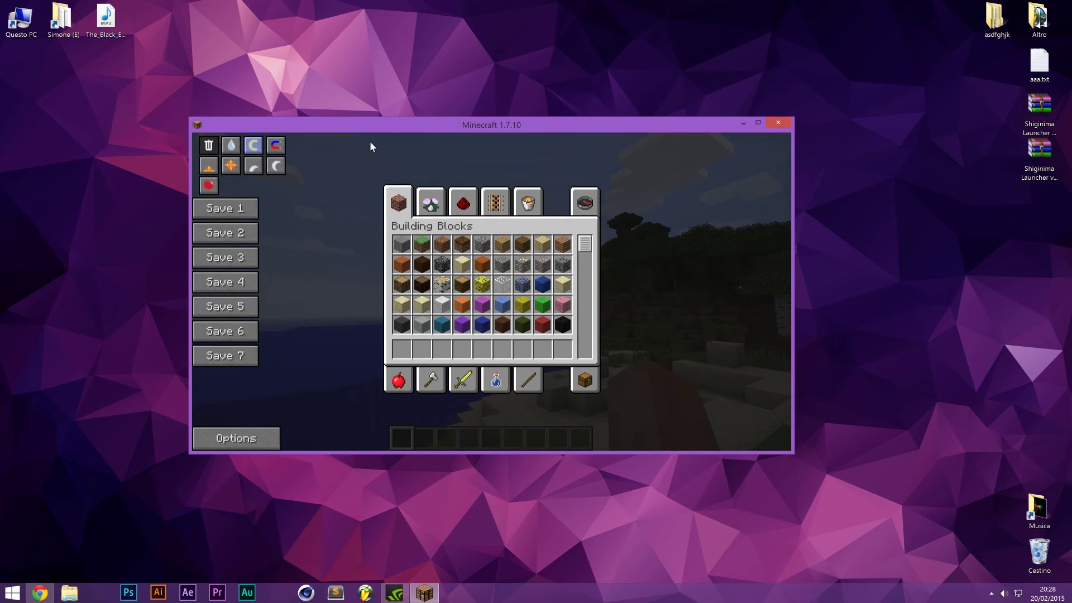
{"action": "left_click_drag", "start_coordinate": [317, 124], "coordinate": [326, 109]}
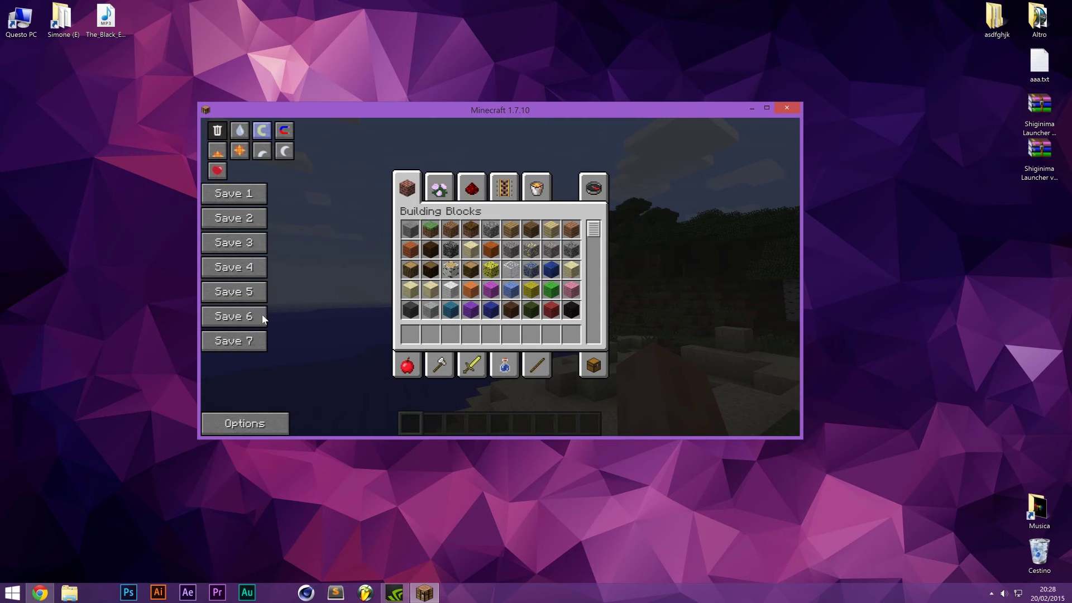
{"action": "left_click_drag", "start_coordinate": [795, 440], "coordinate": [1026, 564]}
{"action": "left_click_drag", "start_coordinate": [706, 114], "coordinate": [643, 5]}
{"action": "double_click", "coordinate": [643, 4]}
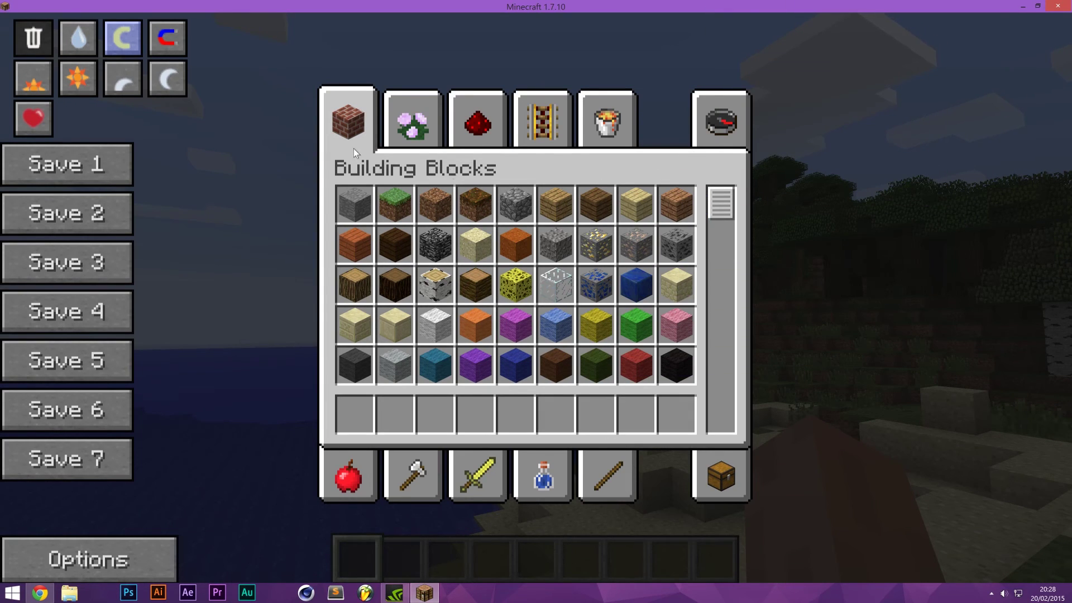
{"action": "left_click", "coordinate": [166, 37]}
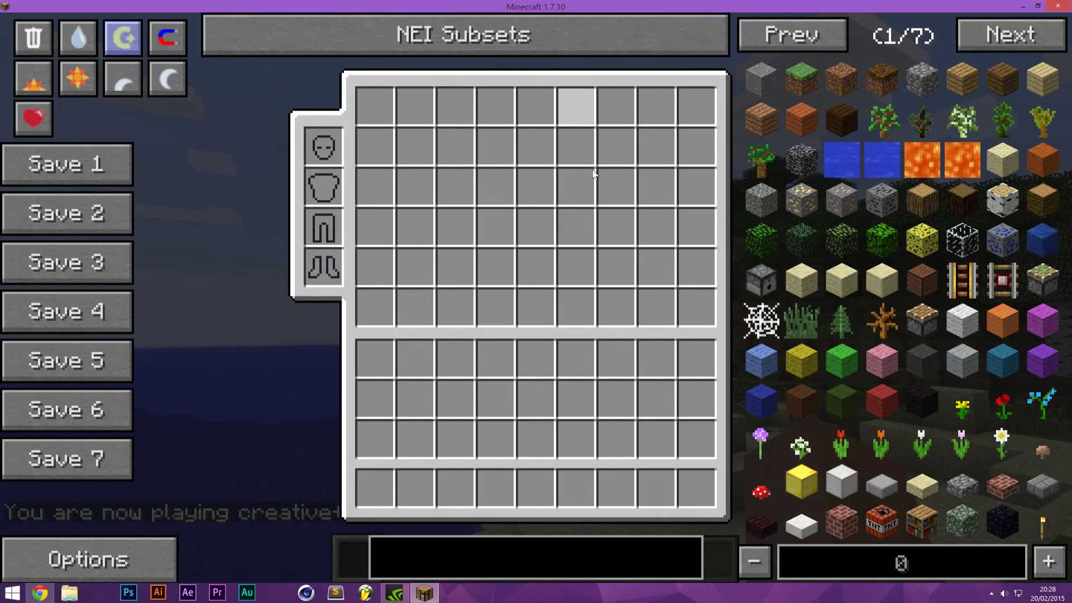
- Give the player stacks of 64 gold ore, coal ore, jungle leaves, birch leaves and spruce saplings from the Not Enough Items list
{"action": "scroll", "coordinate": [782, 263], "scroll_direction": "down", "scroll_amount": 2}
{"action": "scroll", "coordinate": [814, 244], "scroll_direction": "up", "scroll_amount": 2}
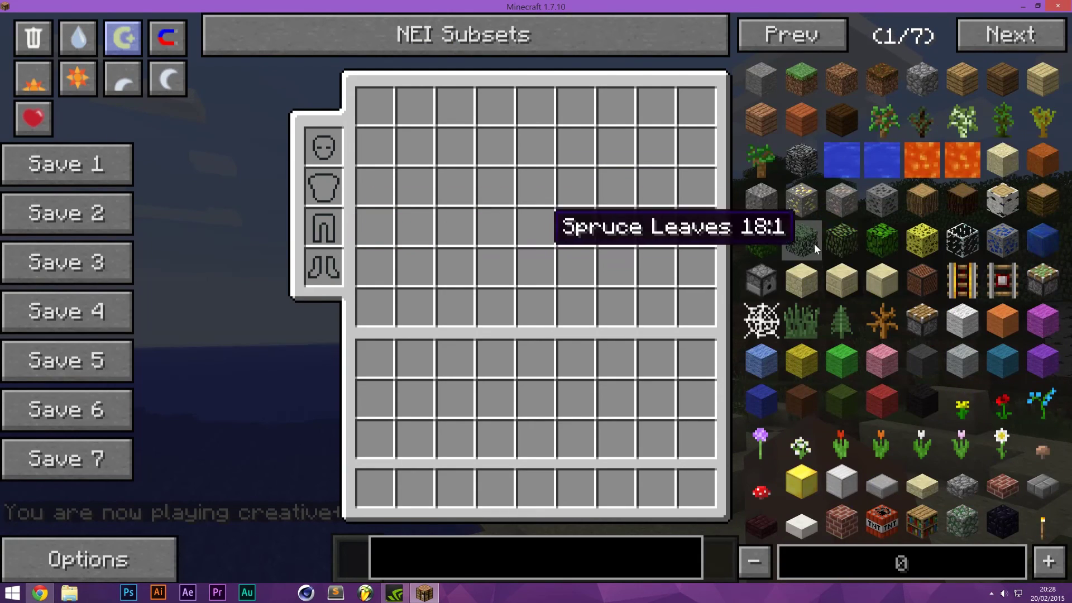
{"action": "left_click", "coordinate": [803, 201]}
{"action": "left_click", "coordinate": [866, 201]}
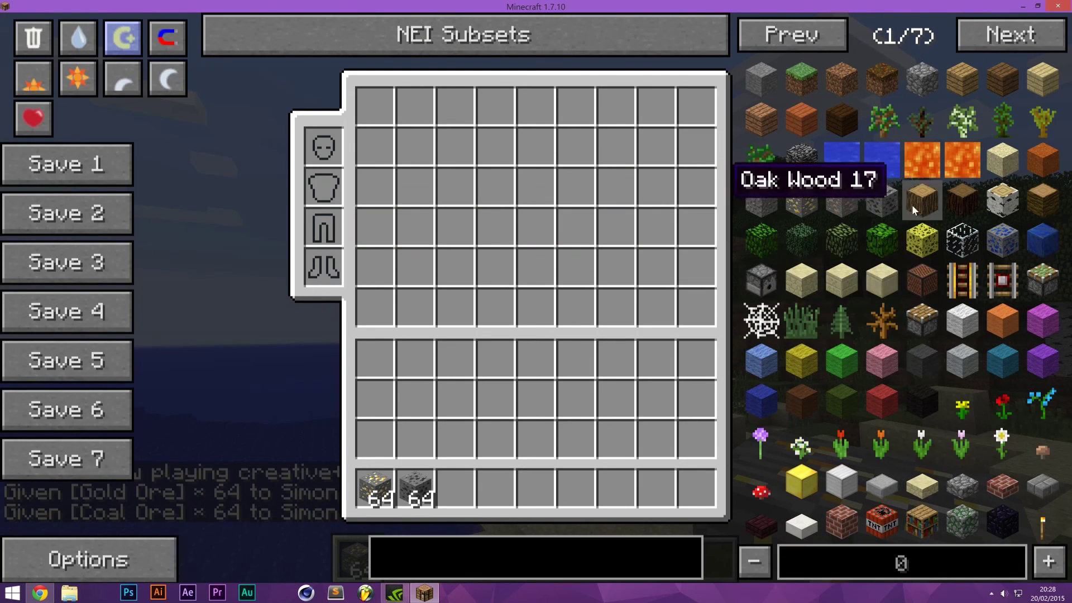
{"action": "left_click", "coordinate": [882, 240]}
{"action": "left_click", "coordinate": [839, 243]}
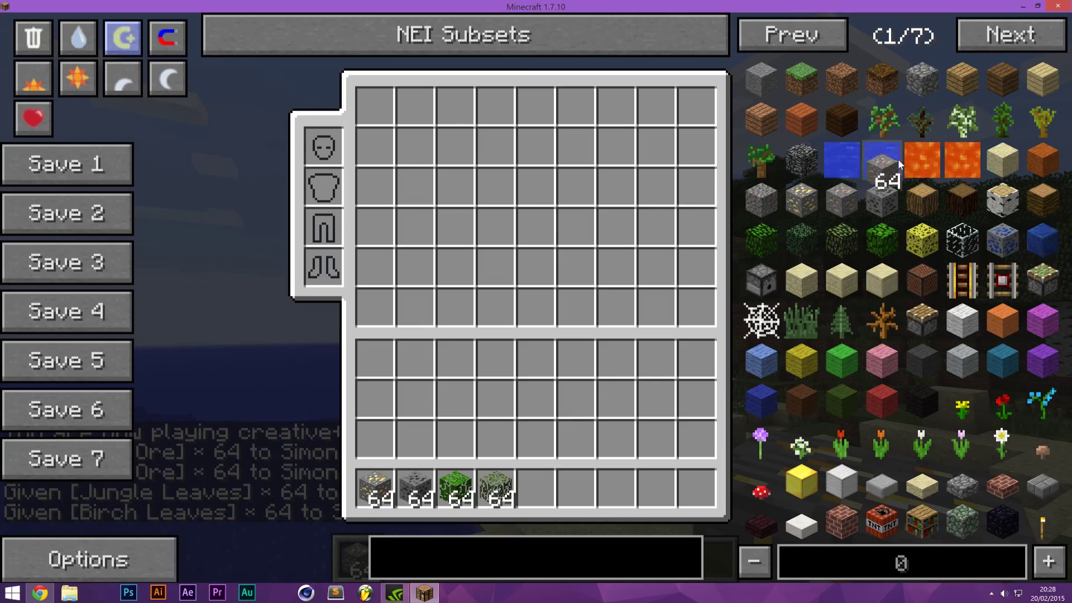
{"action": "left_click", "coordinate": [897, 158]}
{"action": "left_click", "coordinate": [923, 111]}
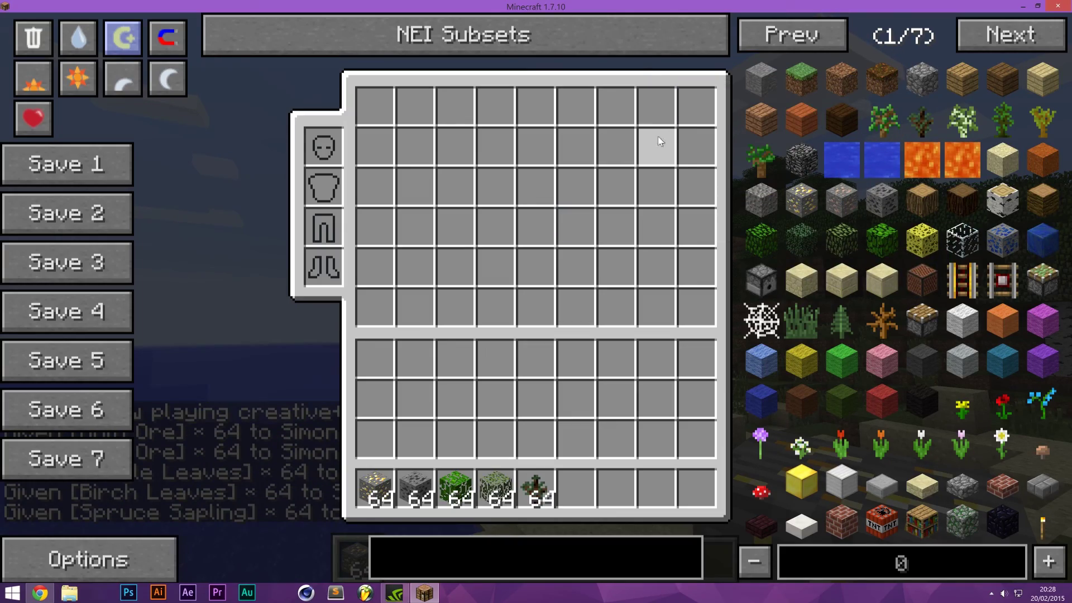
- Close the inventory and switch the held item to the spruce sapling in the hotbar
{"action": "key", "text": "e"}
{"action": "scroll", "coordinate": [536, 302], "scroll_direction": "down", "scroll_amount": 1}
{"action": "scroll", "coordinate": [535, 302], "scroll_direction": "up", "scroll_amount": 1}
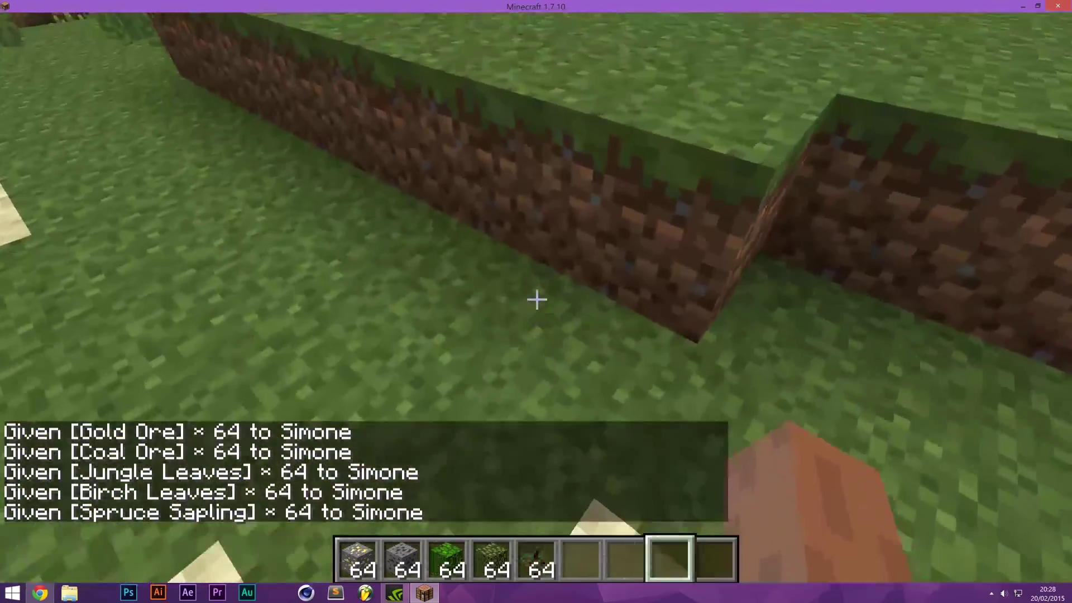
{"action": "scroll", "coordinate": [536, 300], "scroll_direction": "up", "scroll_amount": 3}
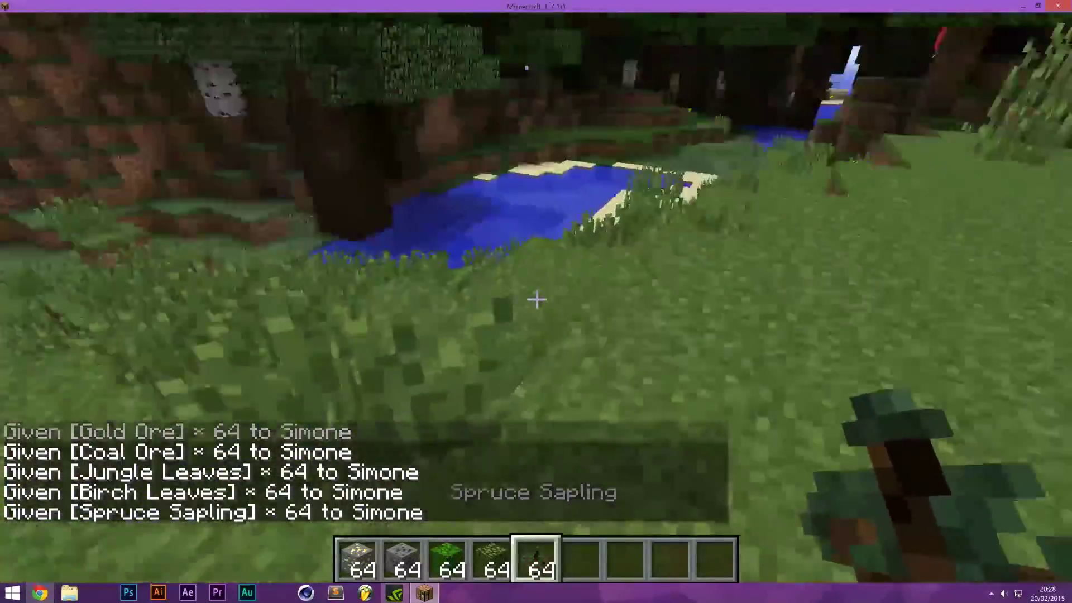